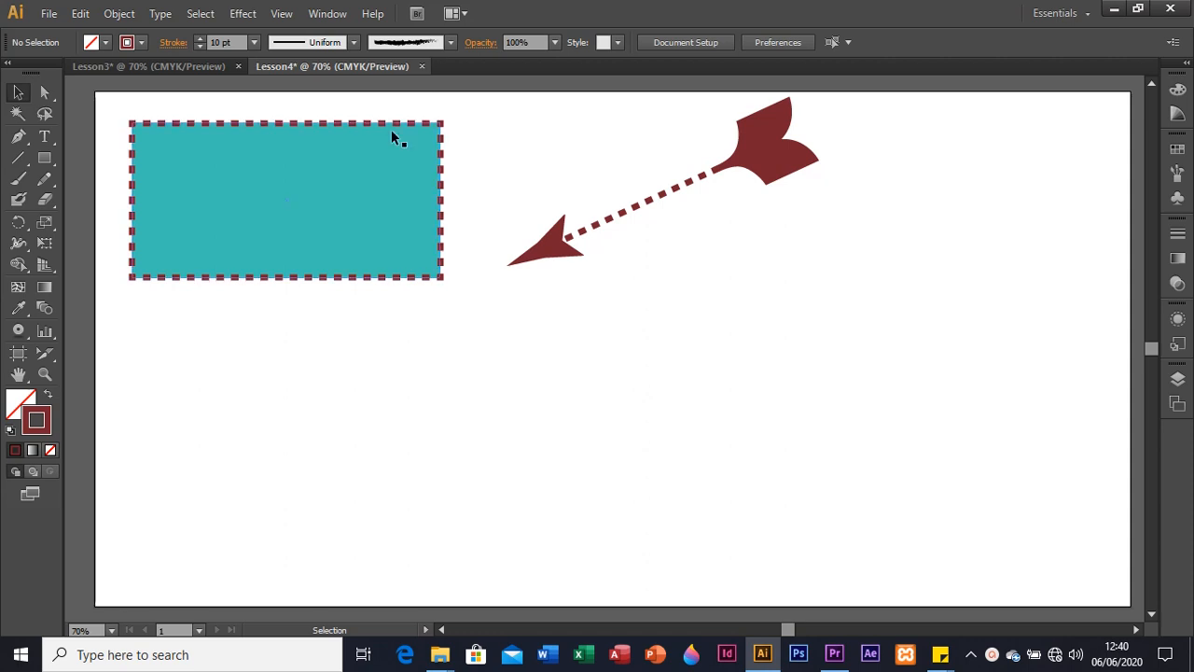
- Start placing a file into the document and browse to the user profile's Downloads folder
left_click(50, 14)
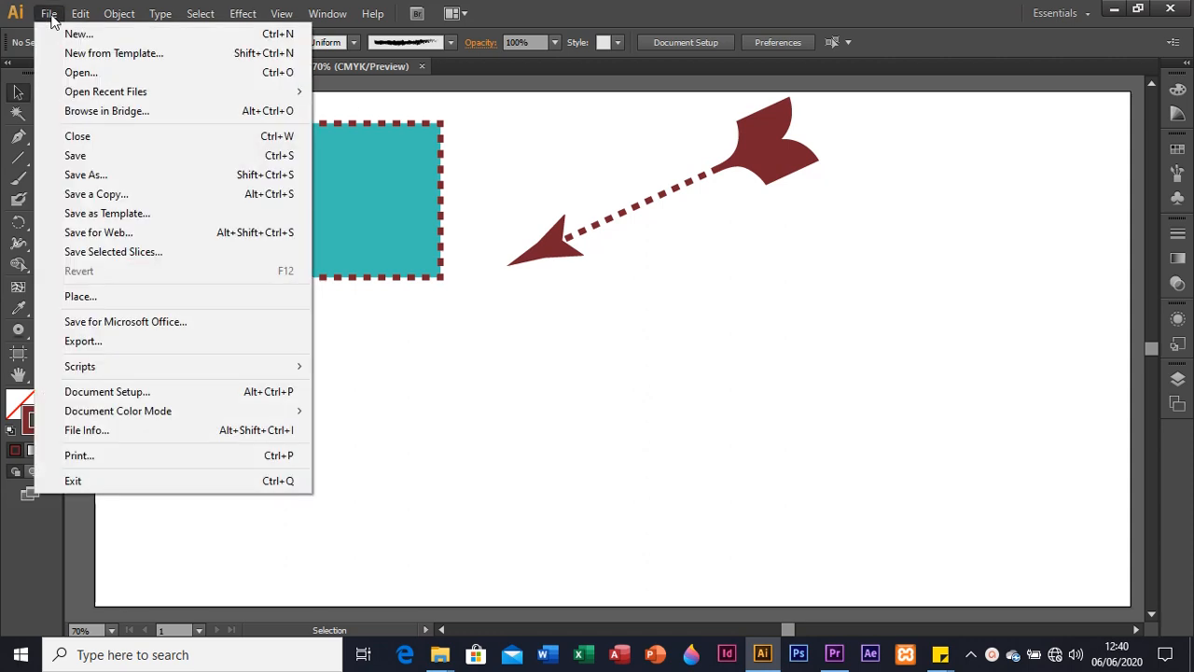
left_click(105, 303)
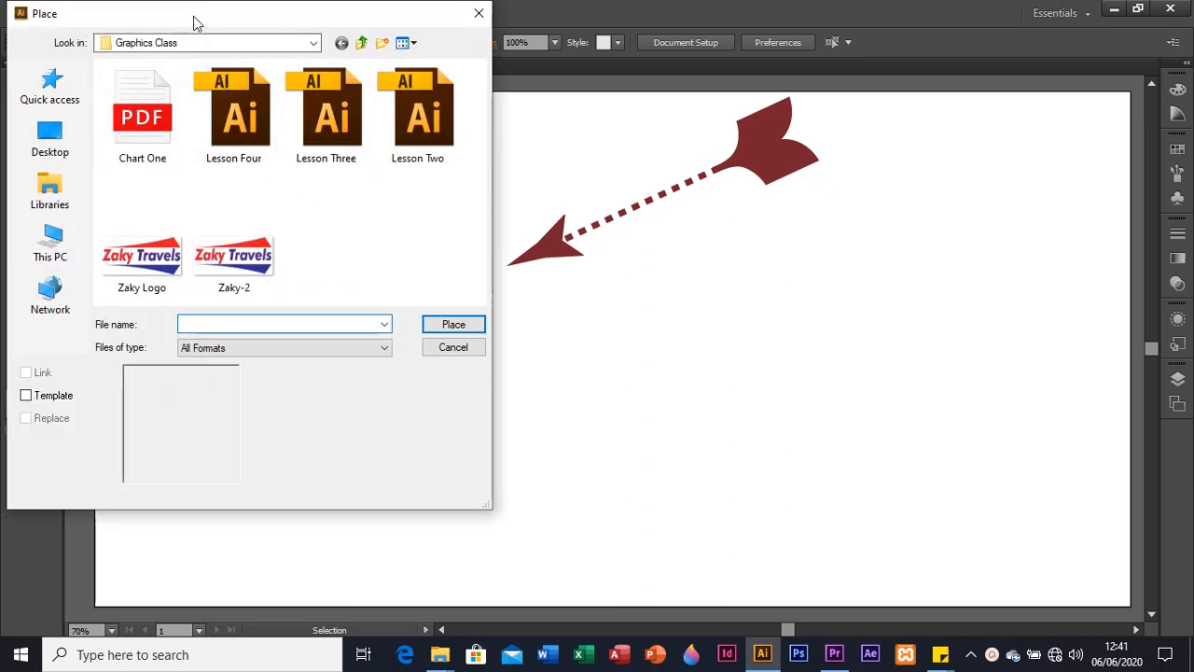
left_click_drag(197, 23, 373, 36)
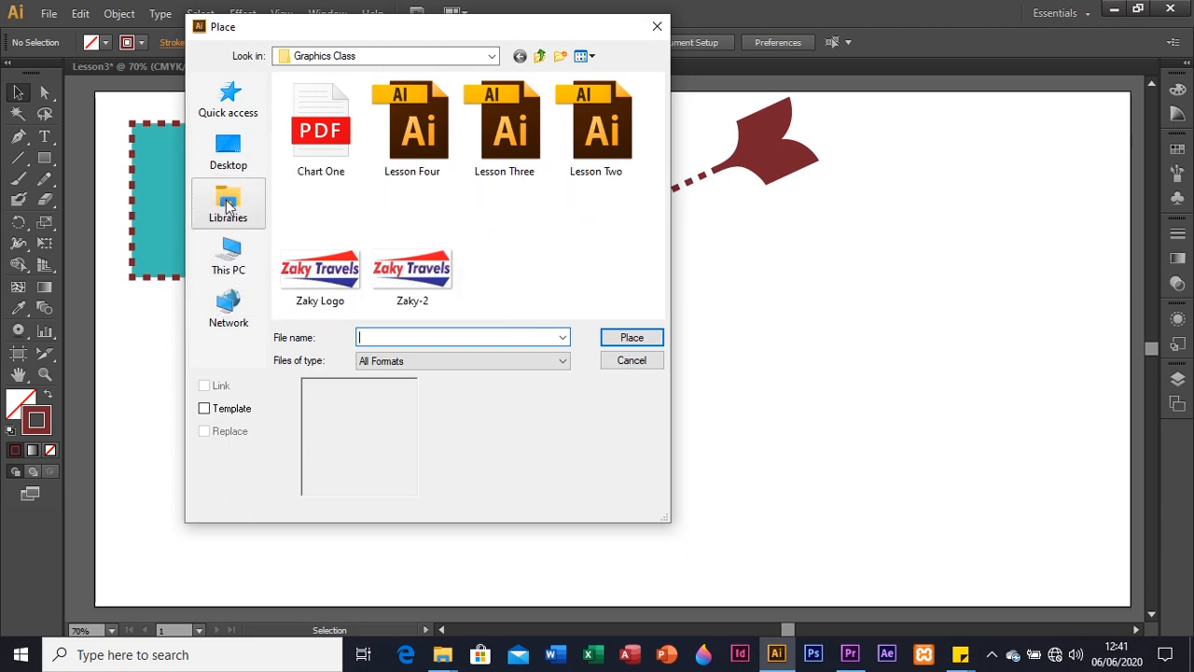
left_click(234, 160)
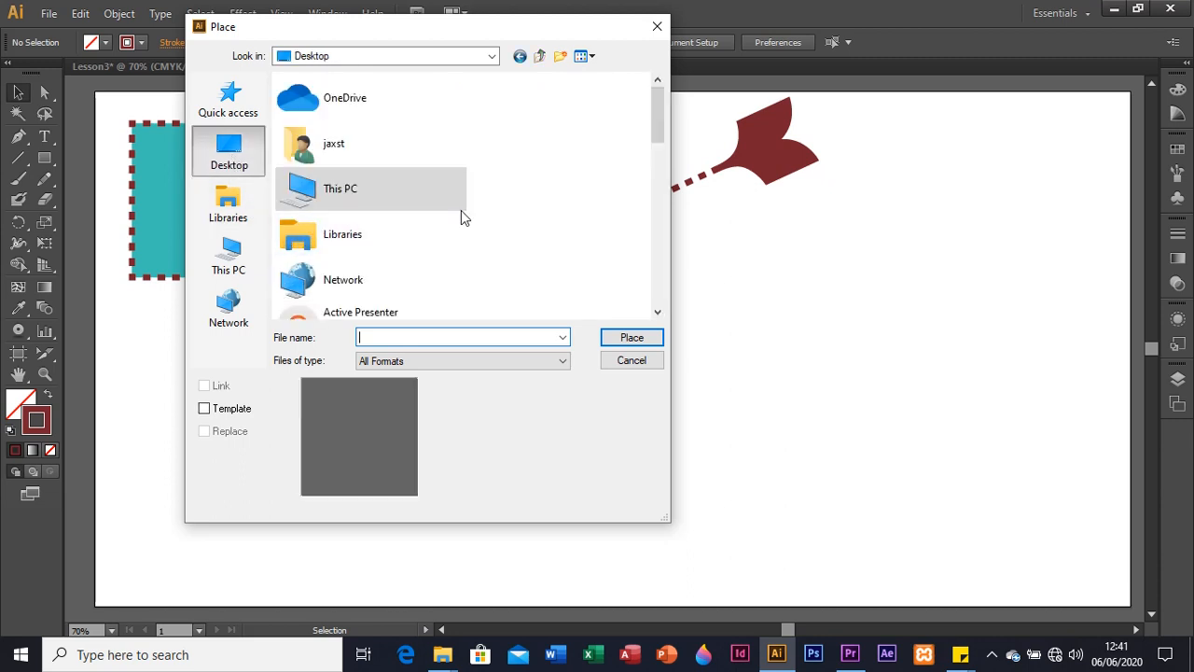
scroll(483, 208, "down", 3)
scroll(457, 228, "up", 3)
left_click(367, 201)
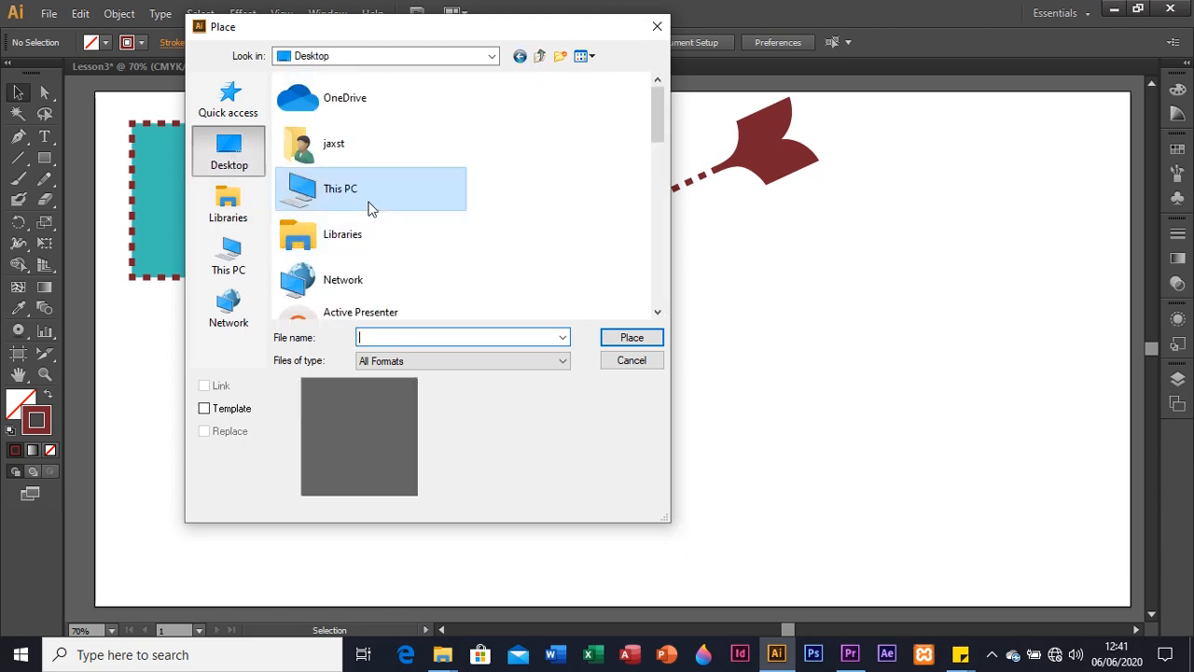
scroll(378, 193, "down", 2)
scroll(378, 193, "down", 2)
scroll(406, 207, "up", 4)
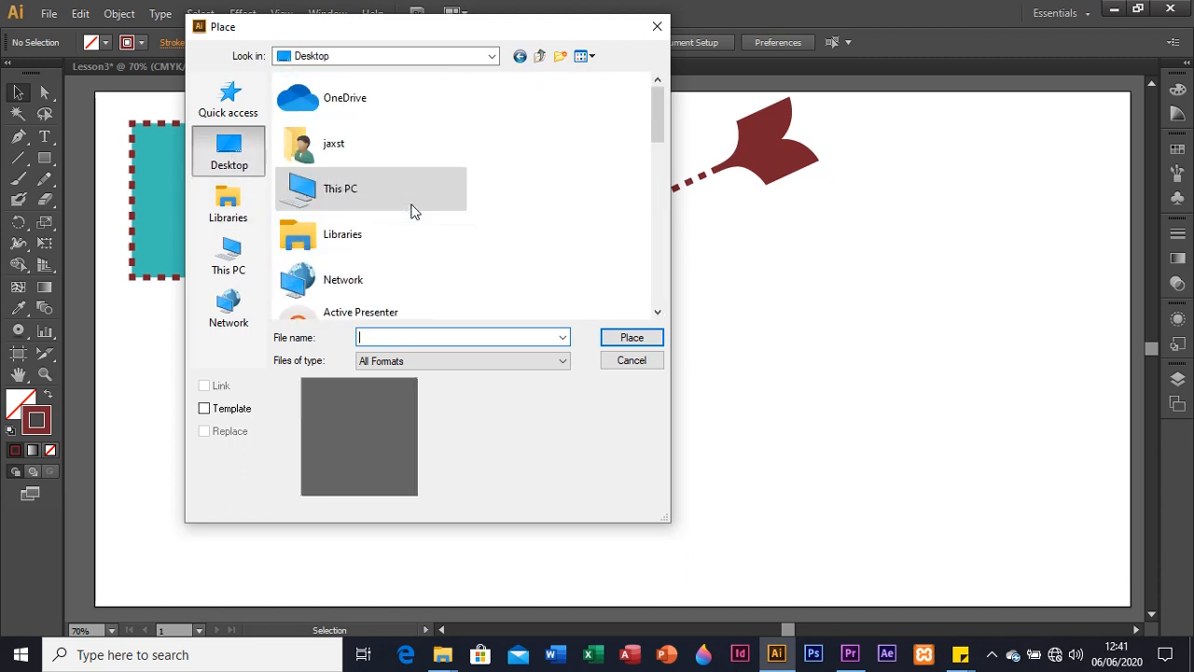
left_click(337, 156)
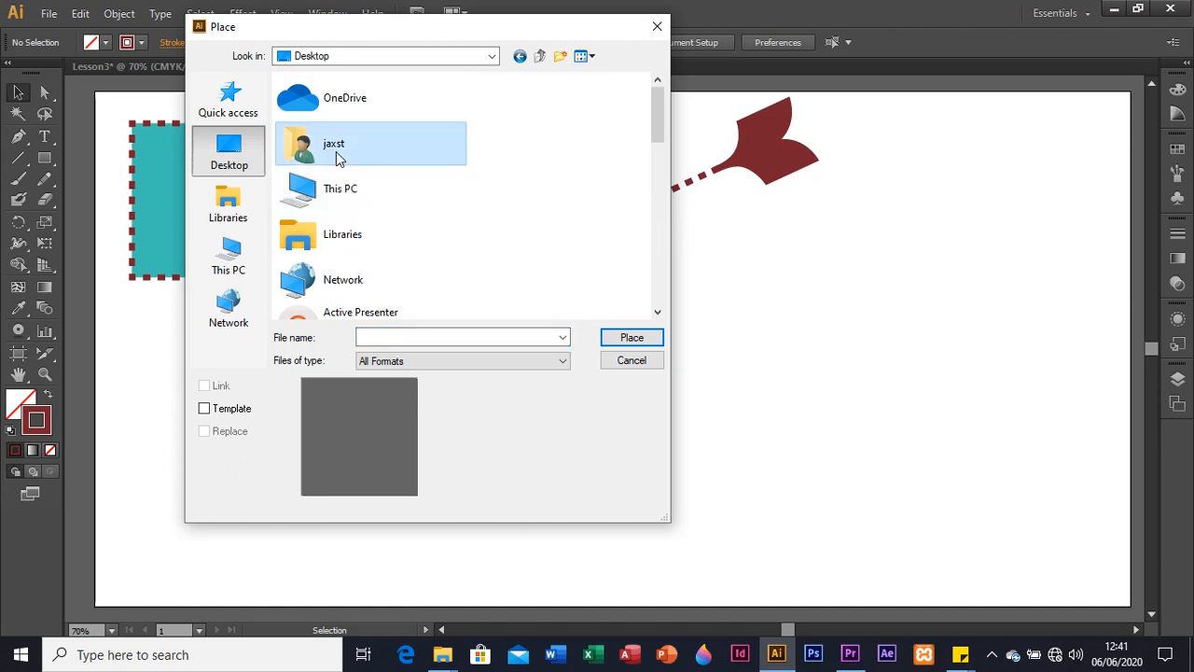
double_click(338, 157)
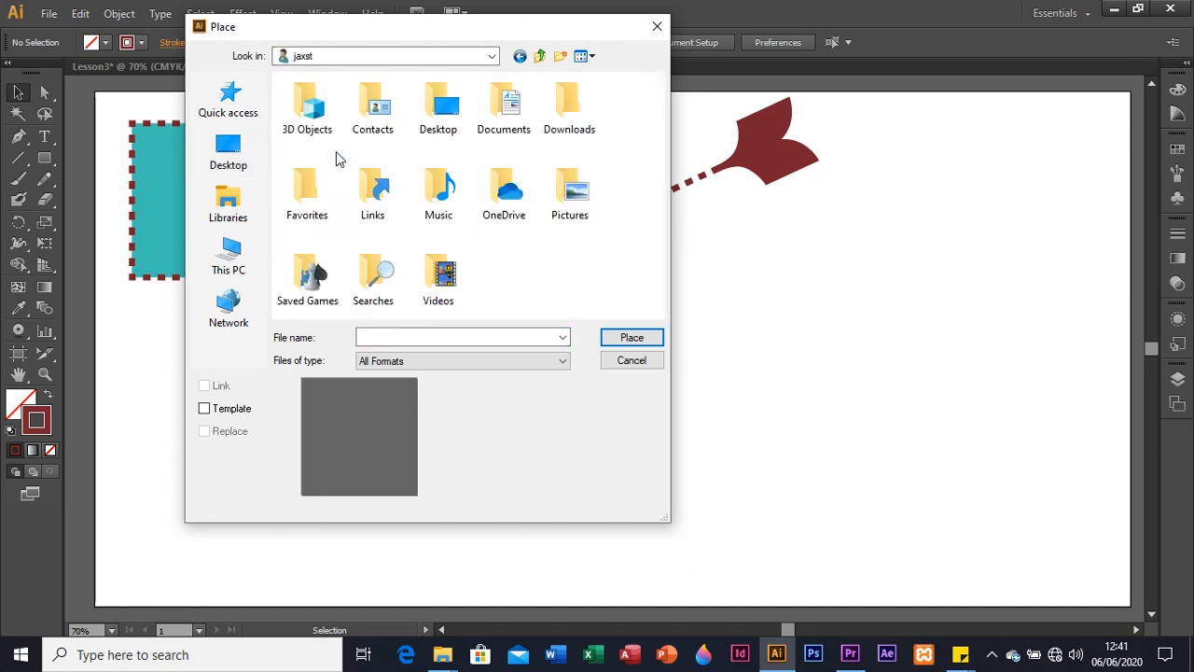
double_click(560, 110)
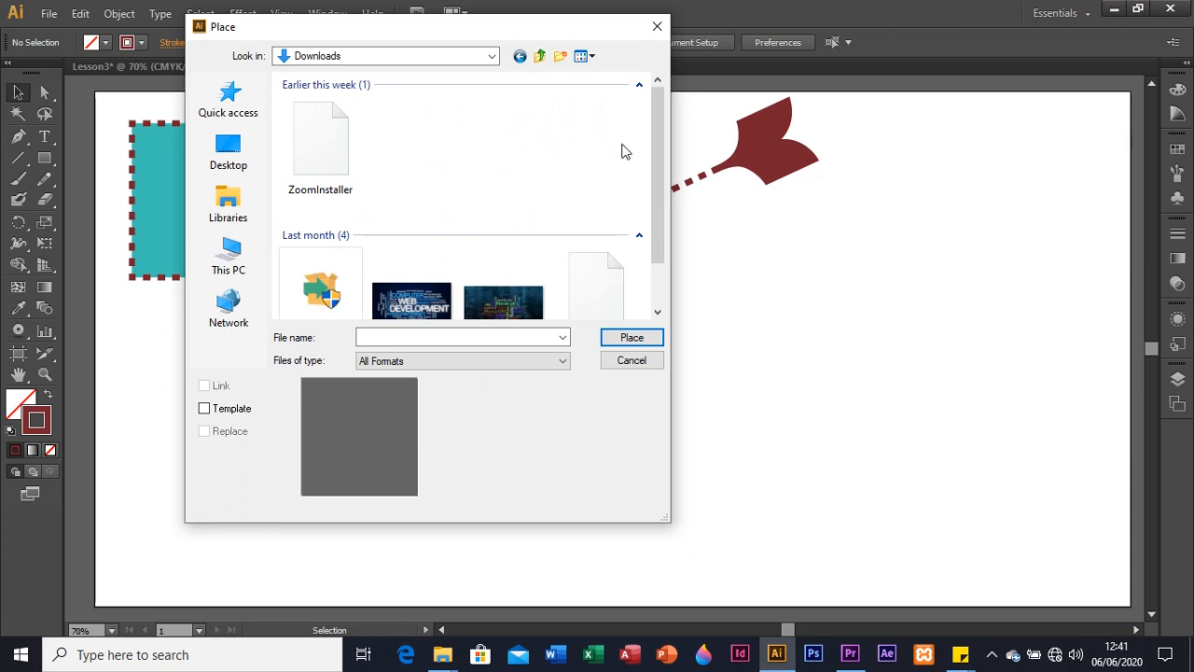
- Place the image 164611 from the Downloads folder as a linked file
left_click_drag(658, 131, 657, 220)
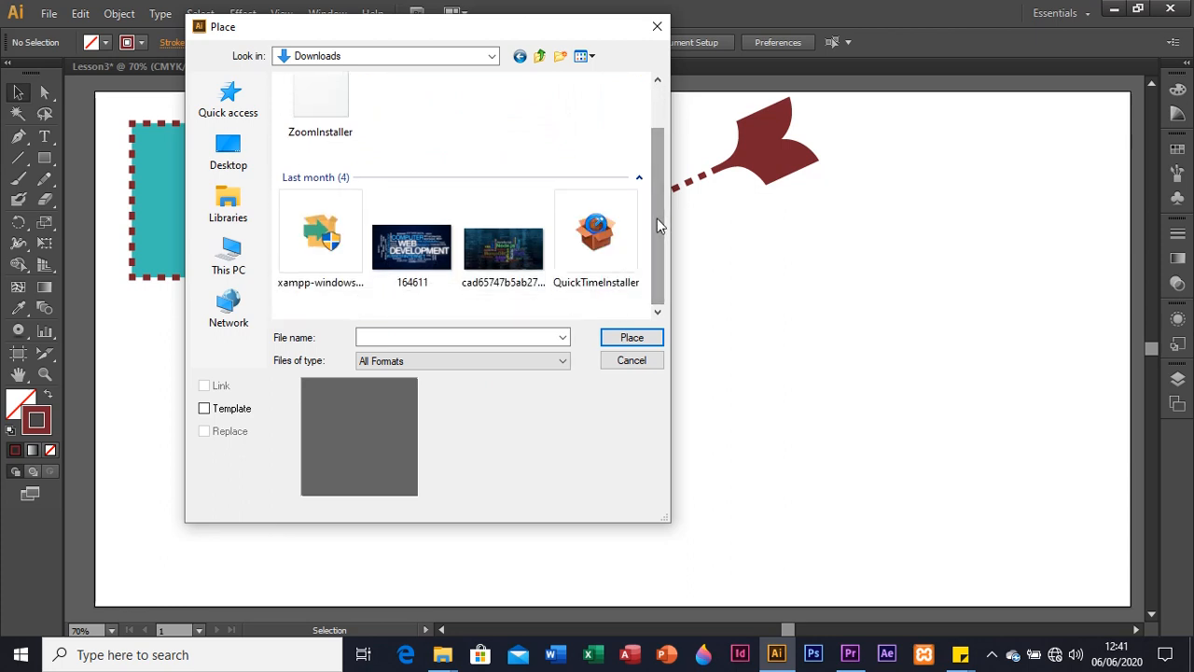
left_click(403, 258)
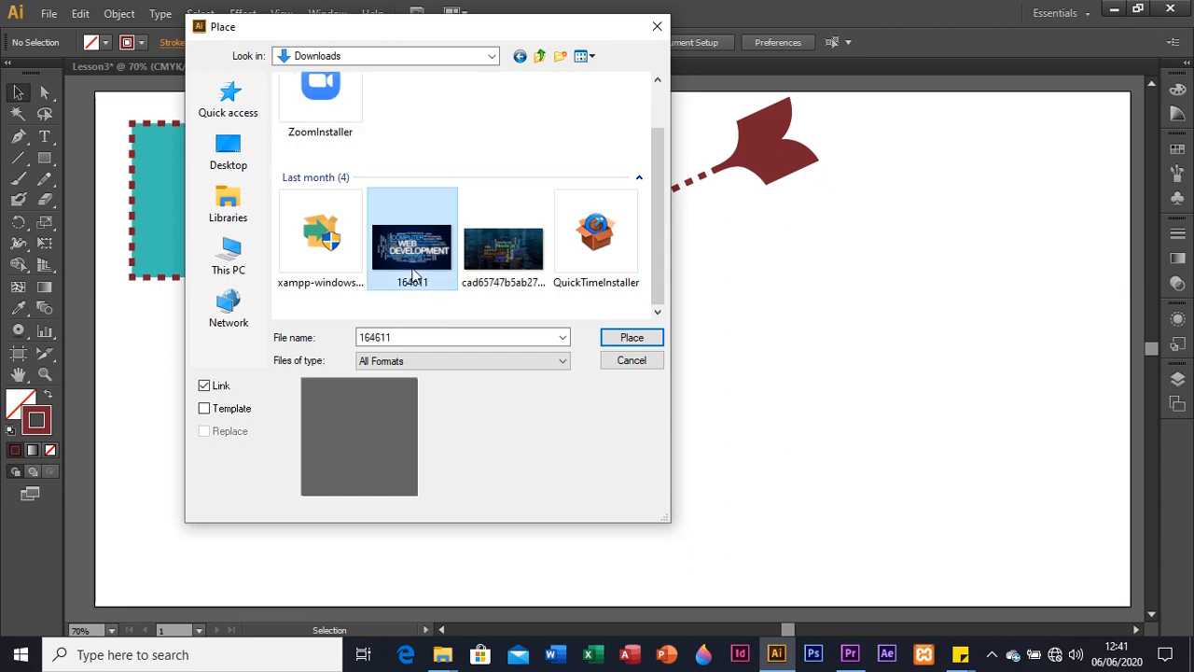
left_click(632, 338)
left_click(637, 341)
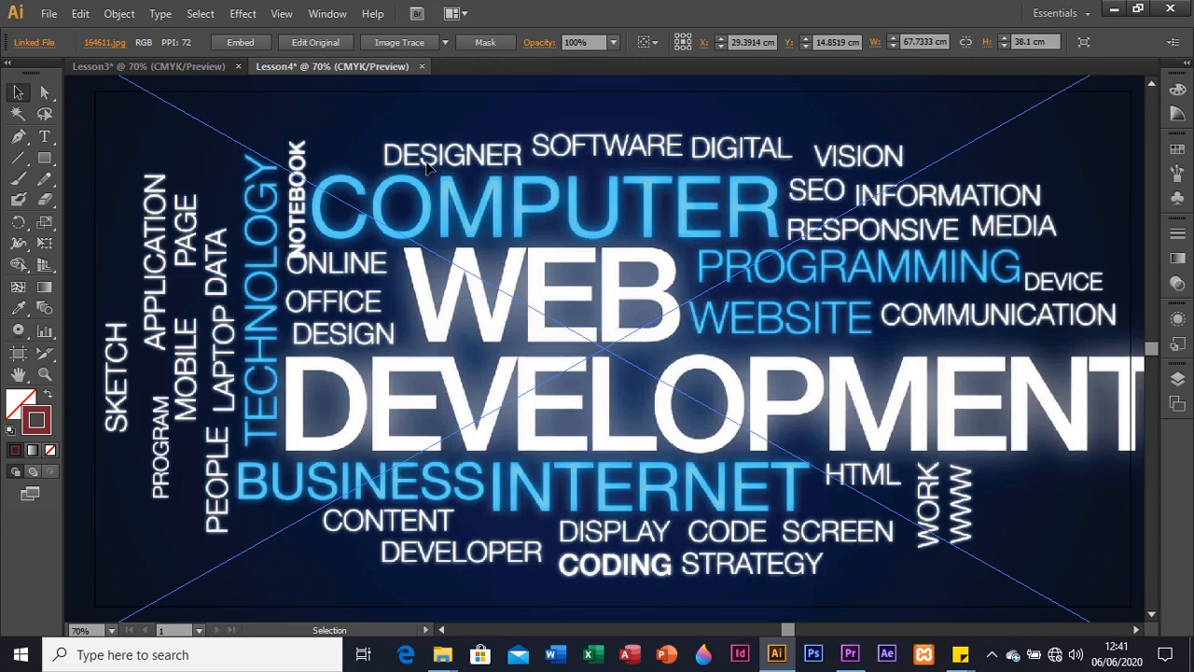
- Shrink the web development image to about 26.3 by 16.5 cm and position it directly below the teal rectangle
left_click(19, 94)
left_click_drag(351, 130, 441, 220)
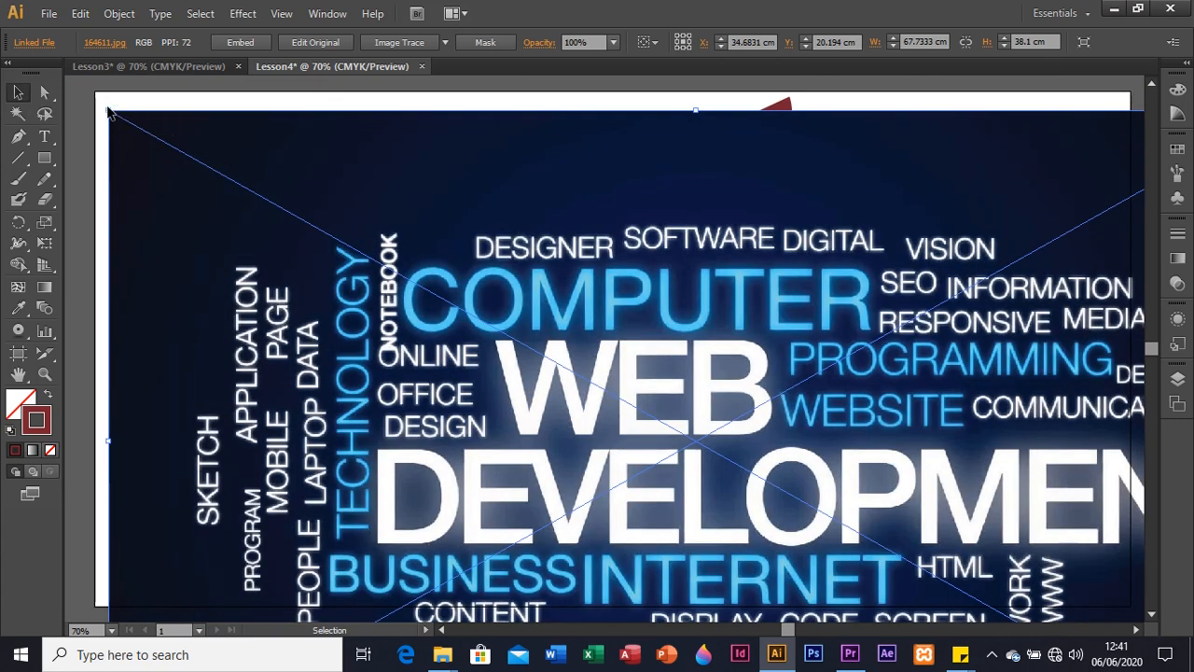
left_click_drag(104, 106, 944, 541)
left_click_drag(1035, 565, 248, 351)
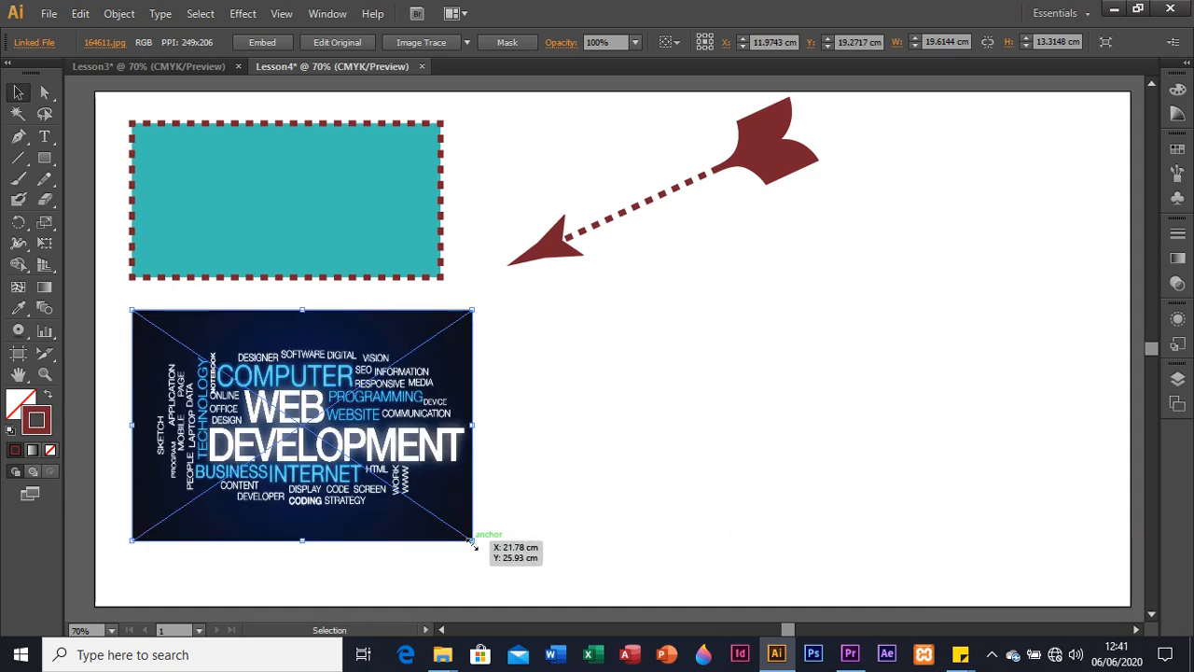
left_click_drag(473, 545, 589, 580)
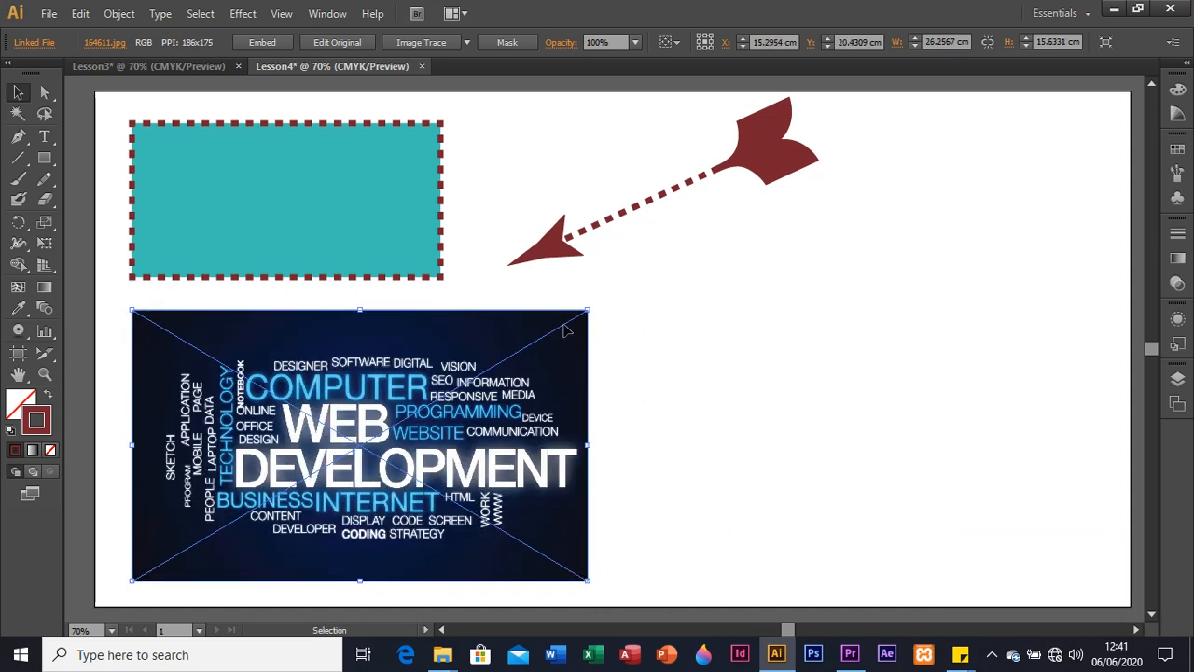
left_click_drag(588, 308, 590, 295)
left_click(714, 395)
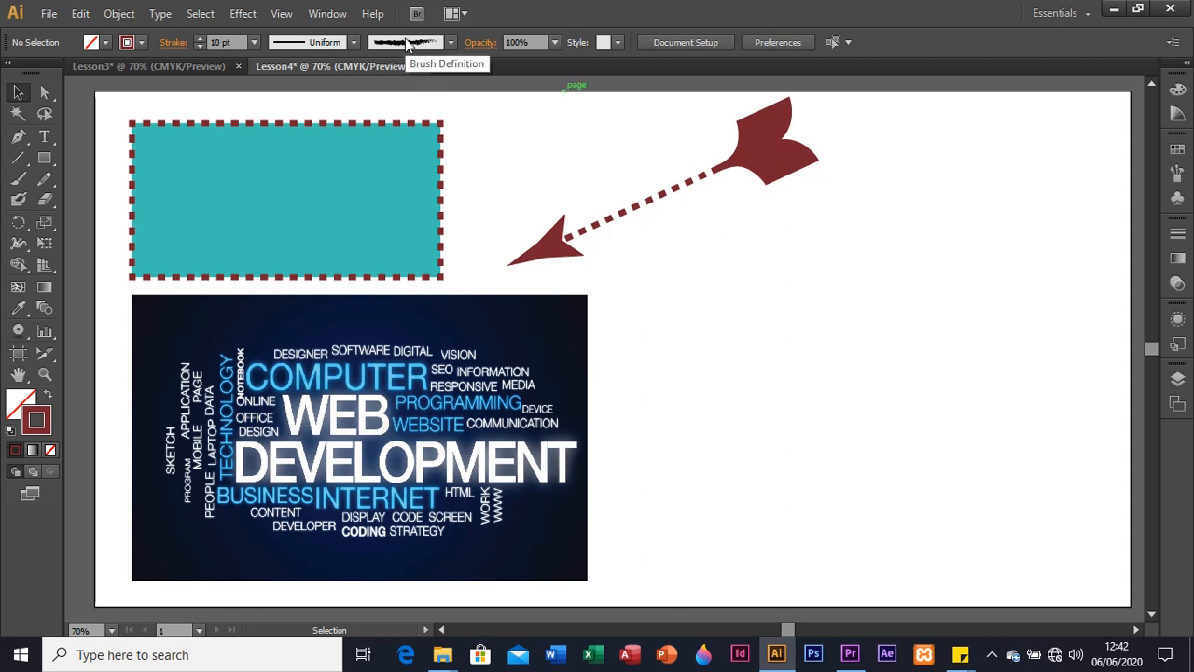
- Draw an ellipse over the web development image, spanning from its upper-left corner to its lower-right corner
left_click(43, 167)
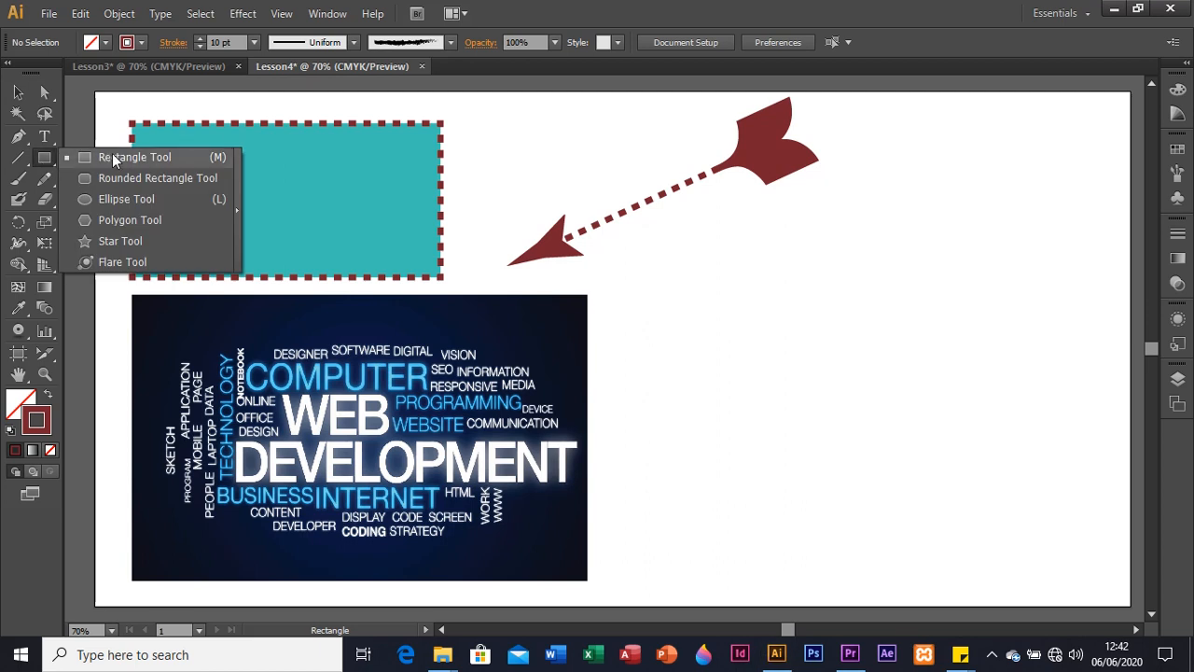
left_click(119, 199)
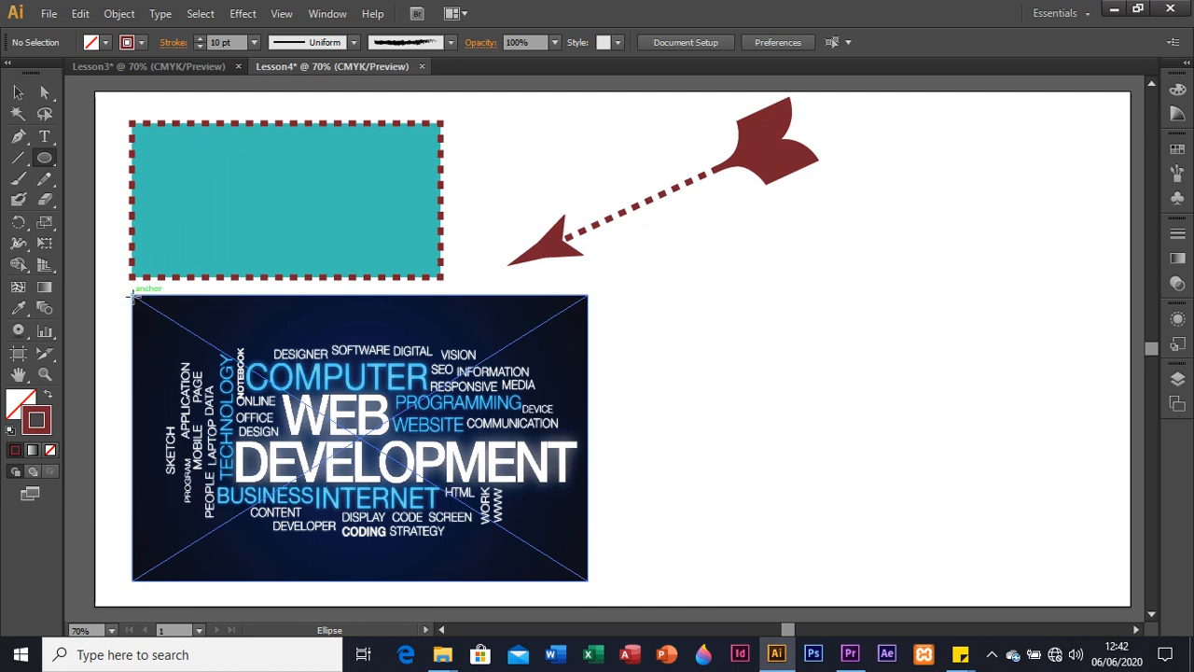
mouse_move(132, 295)
left_mouse_down()
mouse_move(199, 353)
mouse_move(558, 541)
mouse_move(587, 581)
left_mouse_up()
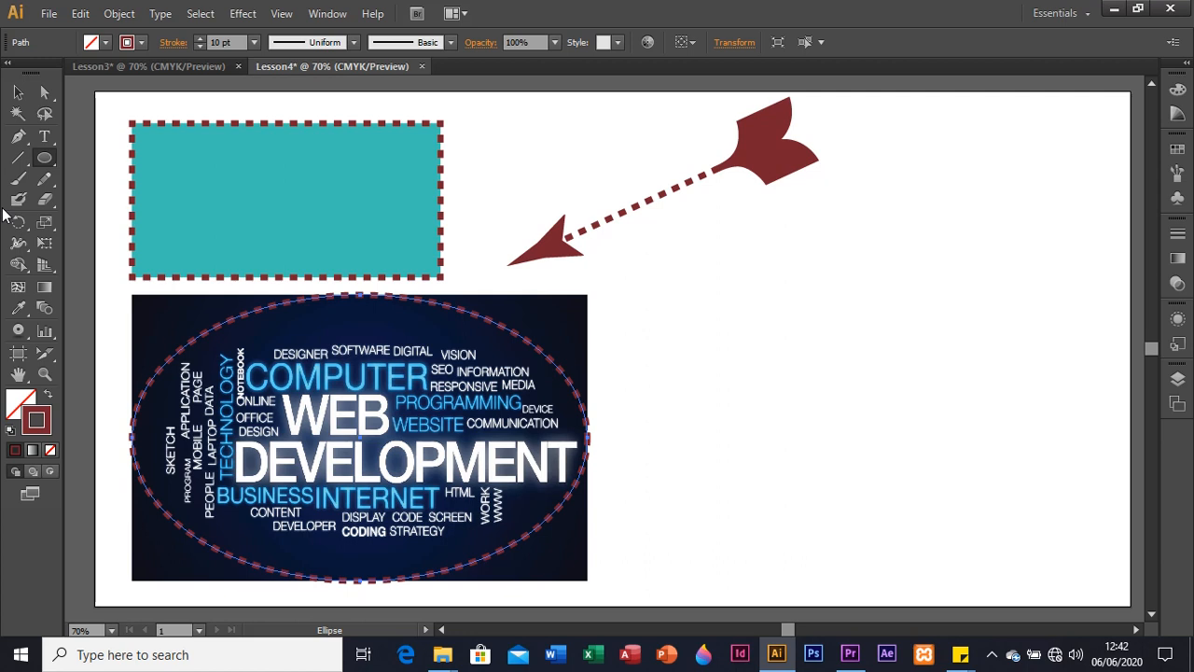
left_click(18, 91)
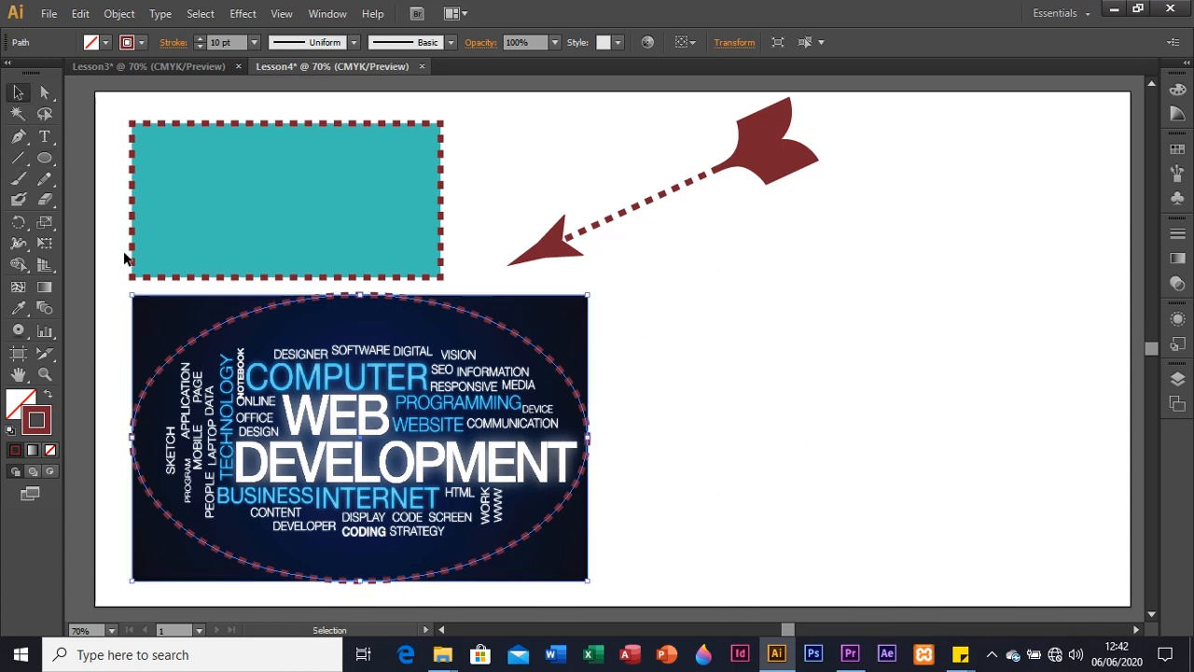
left_click(731, 407)
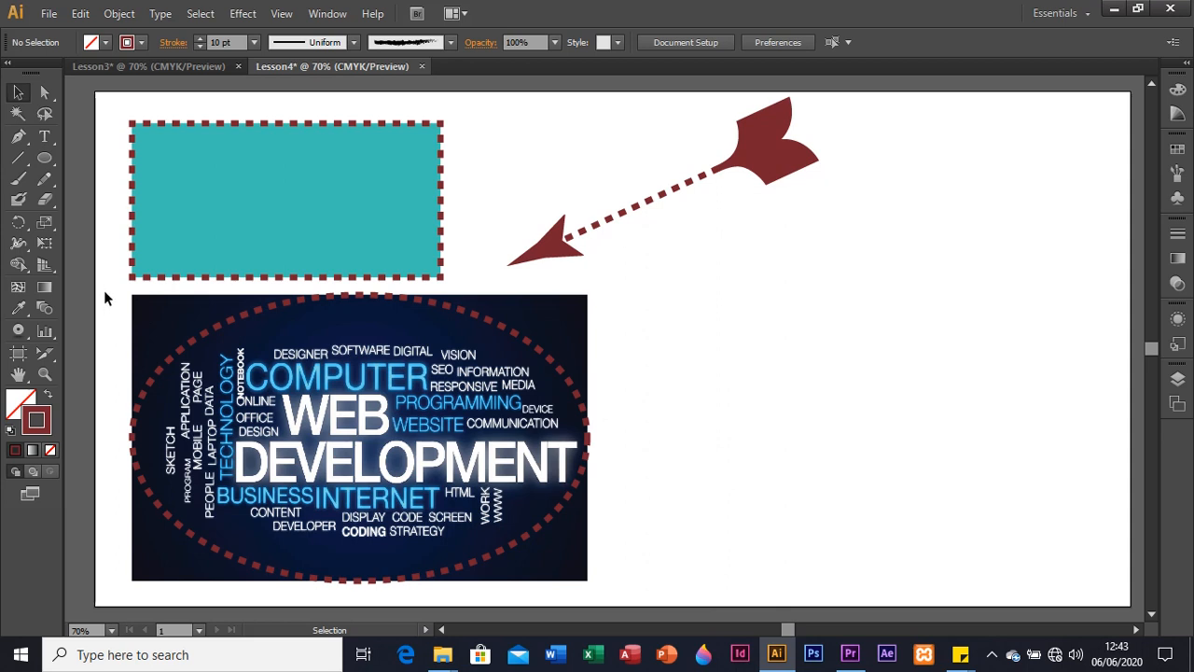
- Select the ellipse together with the web development image and make a clipping mask from them
left_click_drag(105, 291, 635, 601)
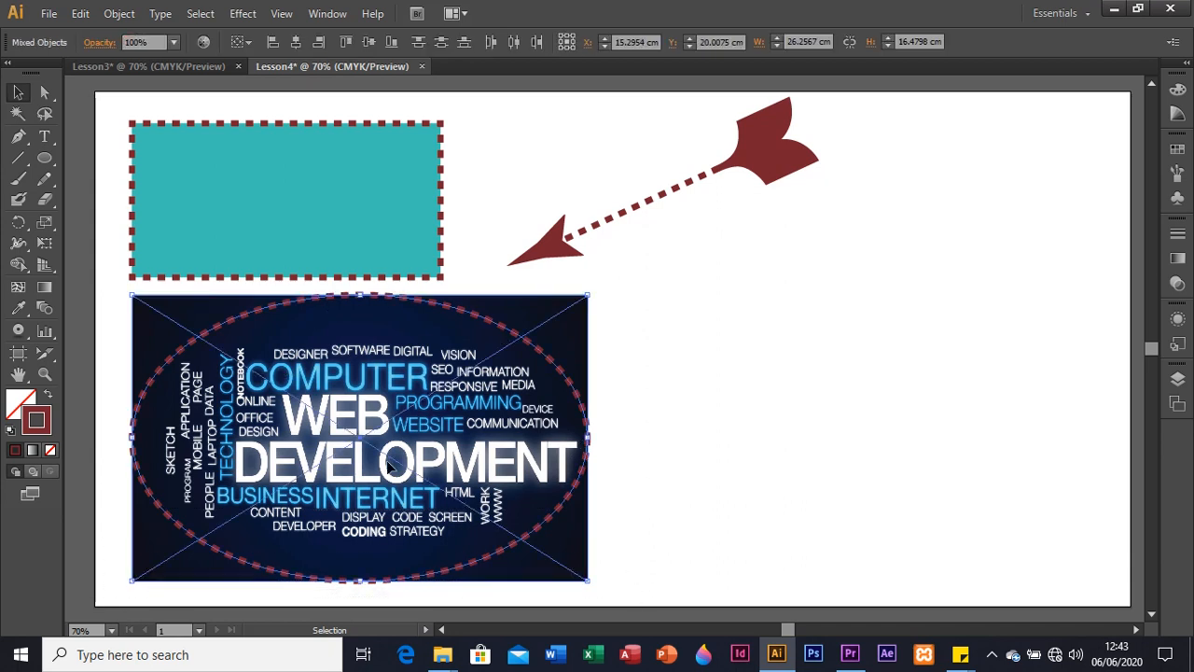
left_click(115, 14)
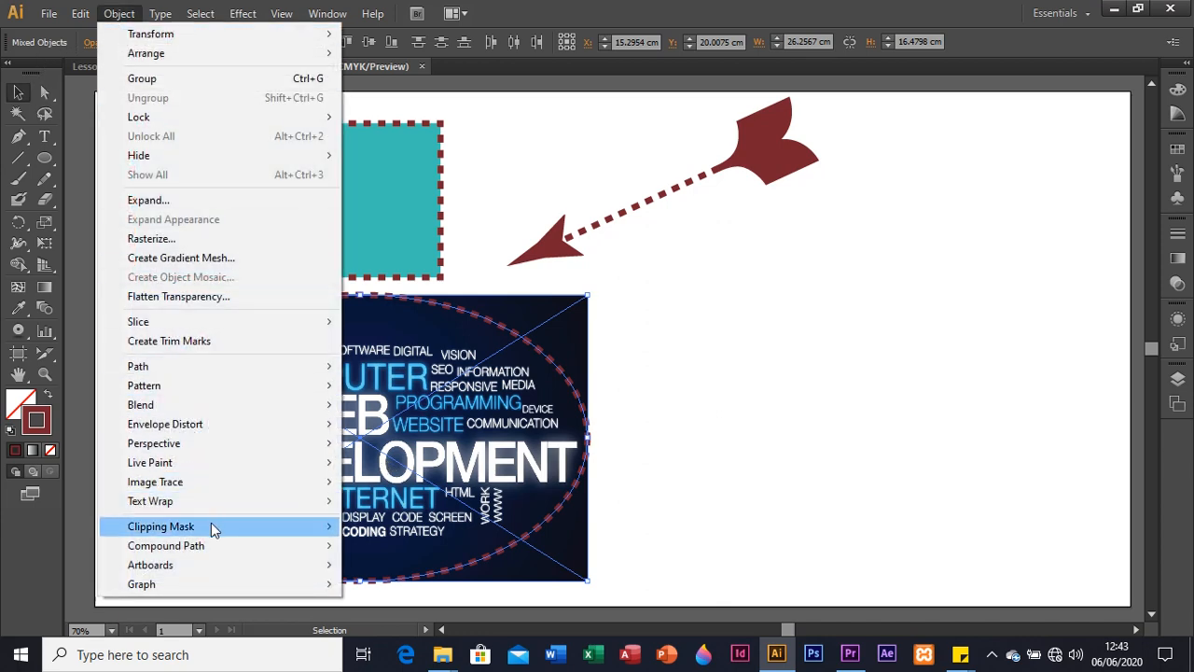
mouse_move(210, 524)
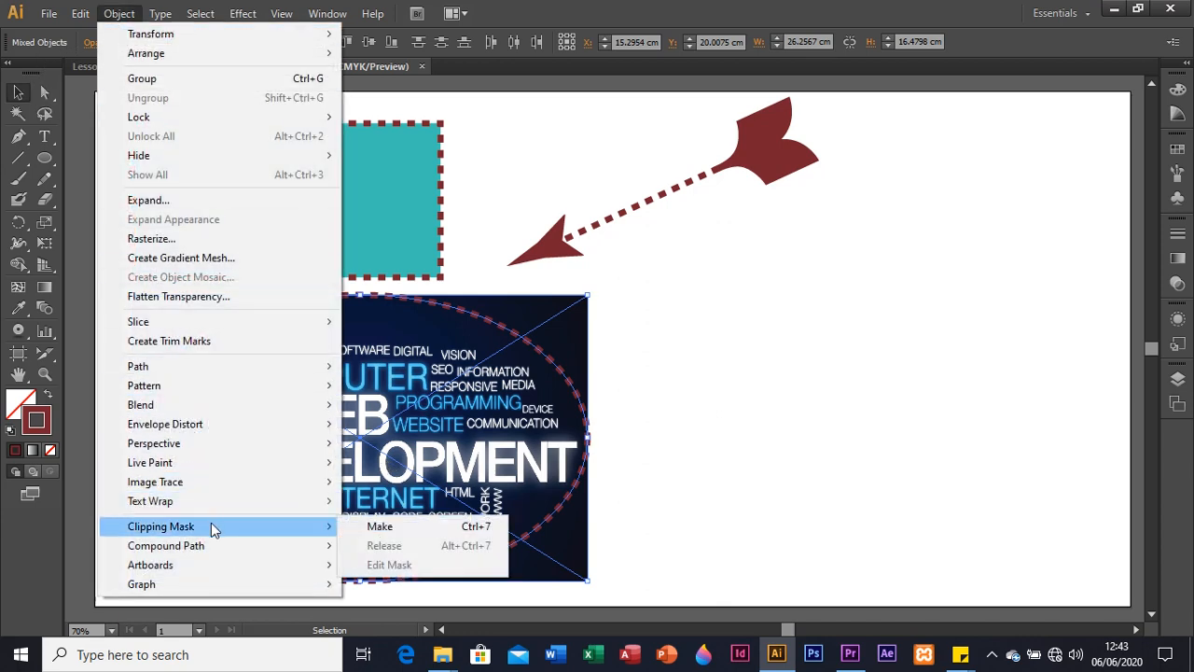
left_click(406, 531)
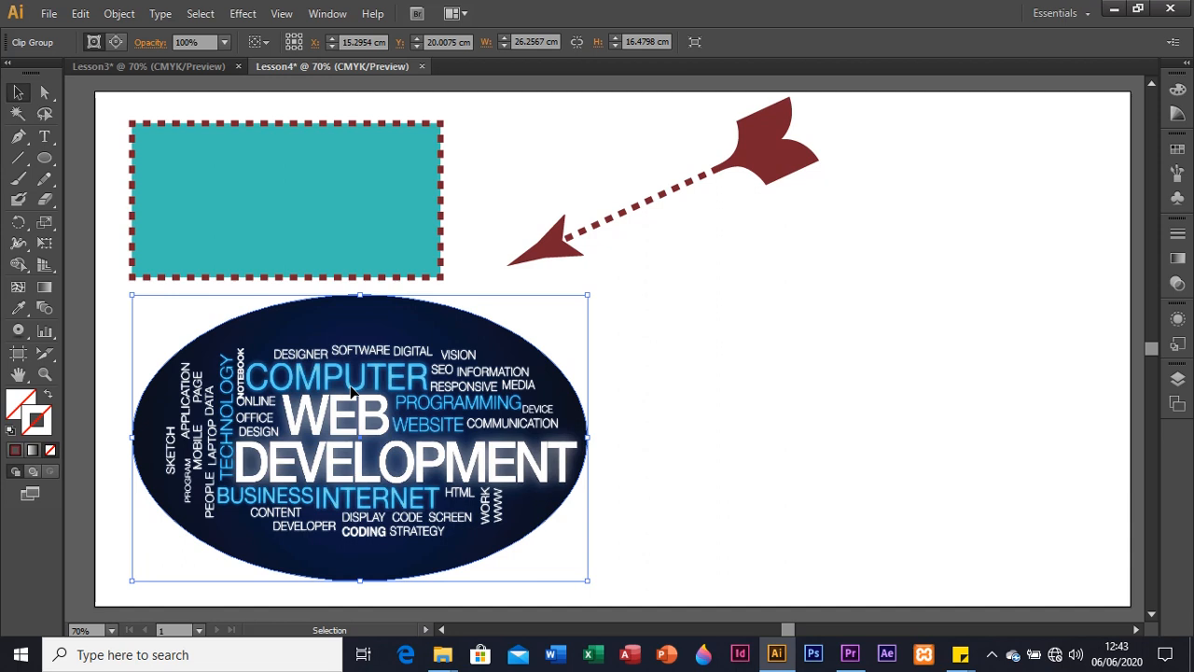
left_click(669, 386)
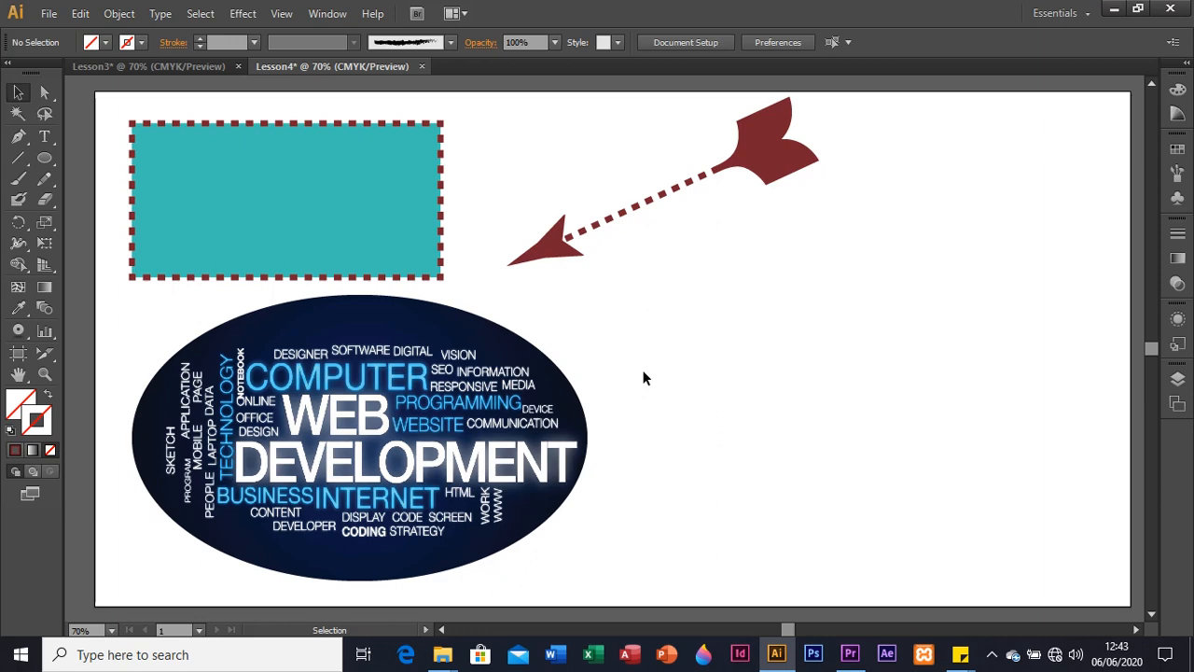
- Place the image cad65747b5ab27f8b53ea978d692baa9 from the Downloads folder as a linked file
left_click(50, 13)
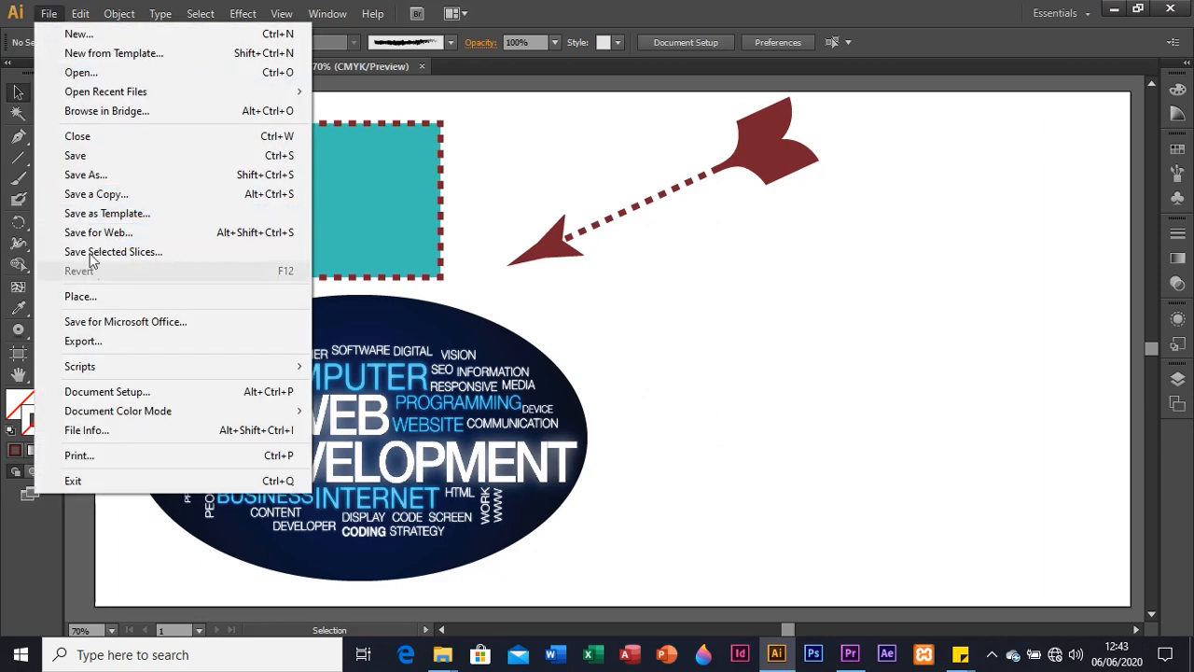
left_click(94, 296)
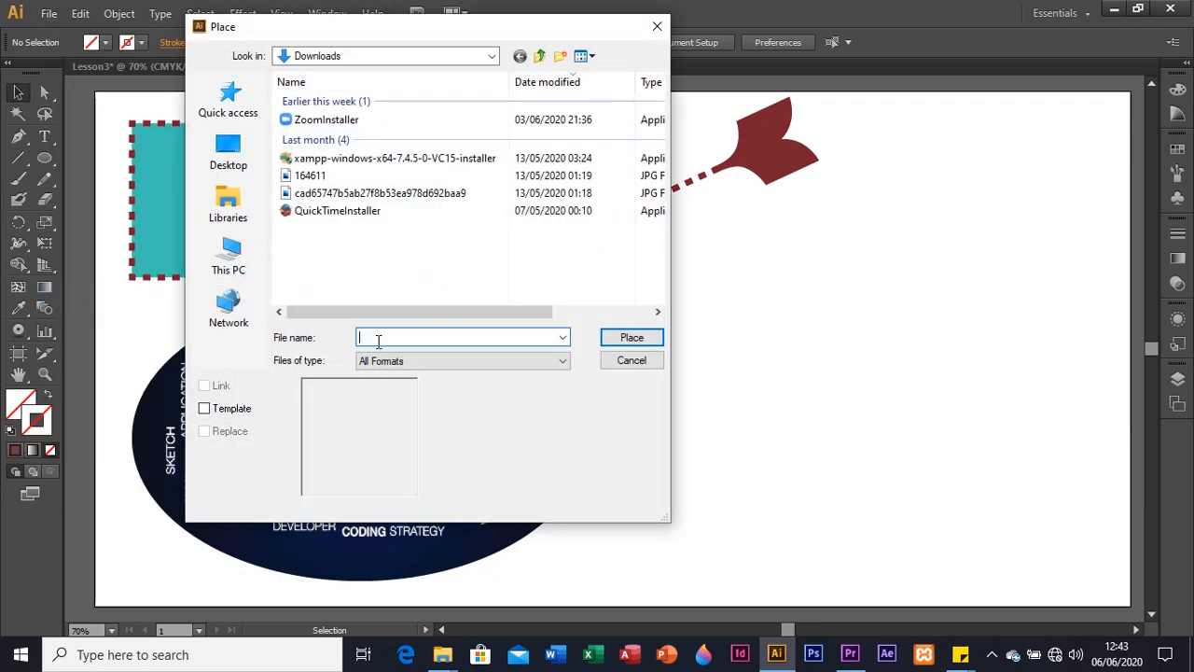
left_click(322, 193)
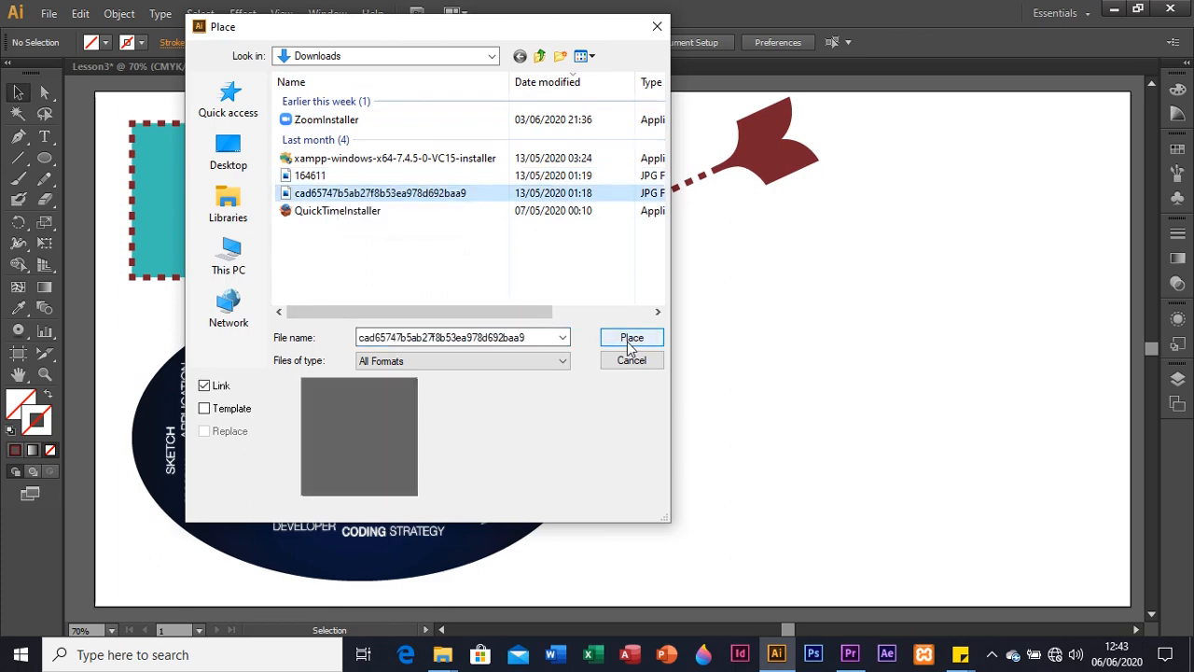
left_click(631, 336)
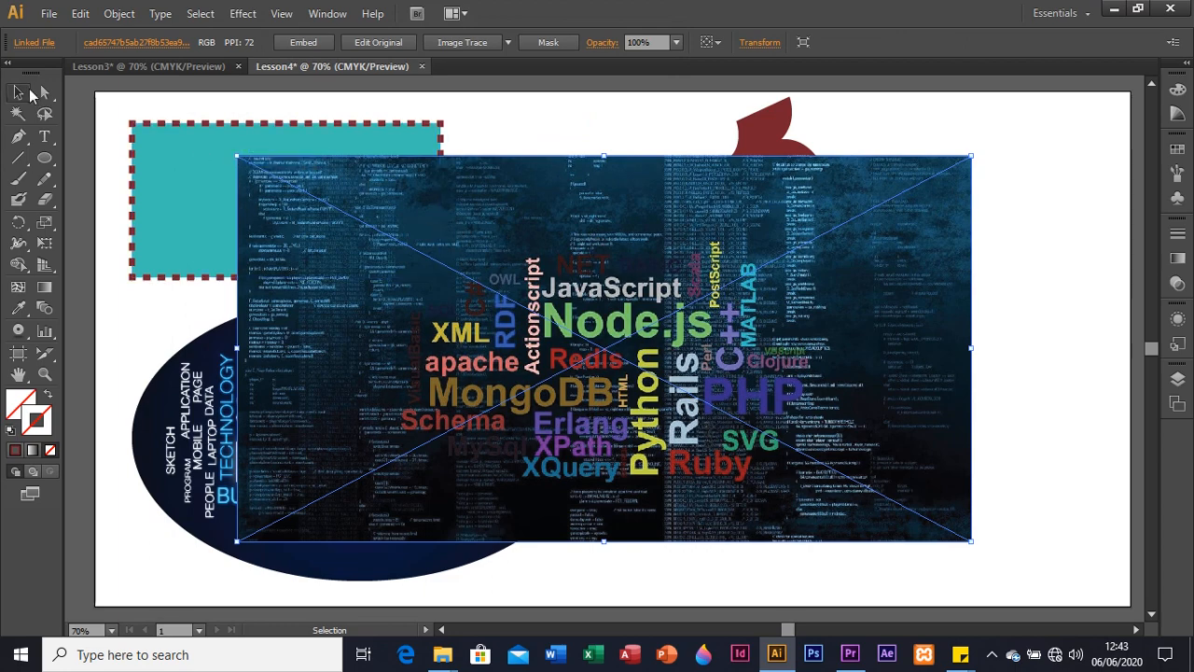
- Resize the programming languages image to fit the empty area beside the oval image, below the arrow
left_click_drag(237, 156, 627, 300)
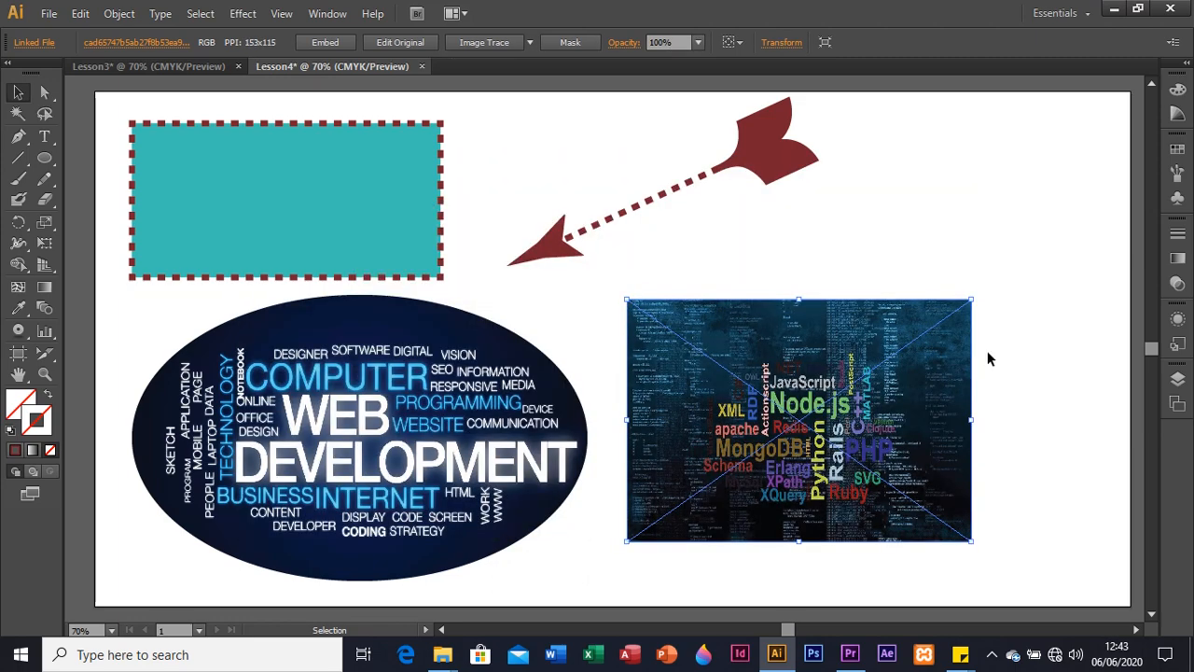
left_click_drag(973, 300, 1065, 261)
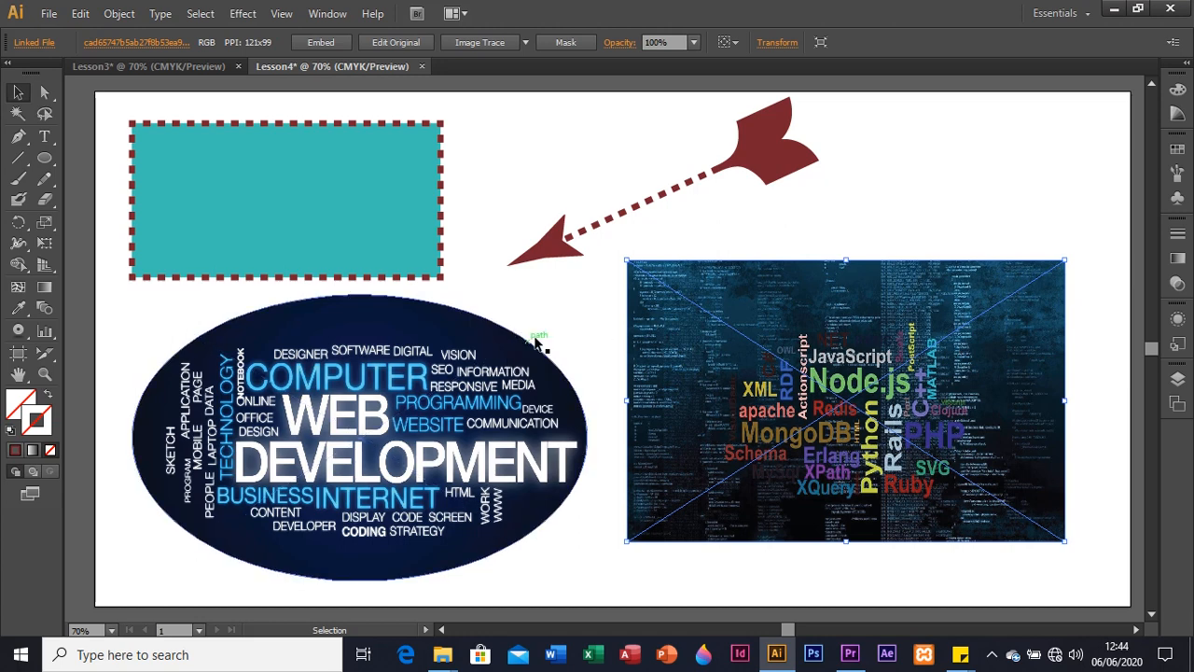
left_click(768, 216)
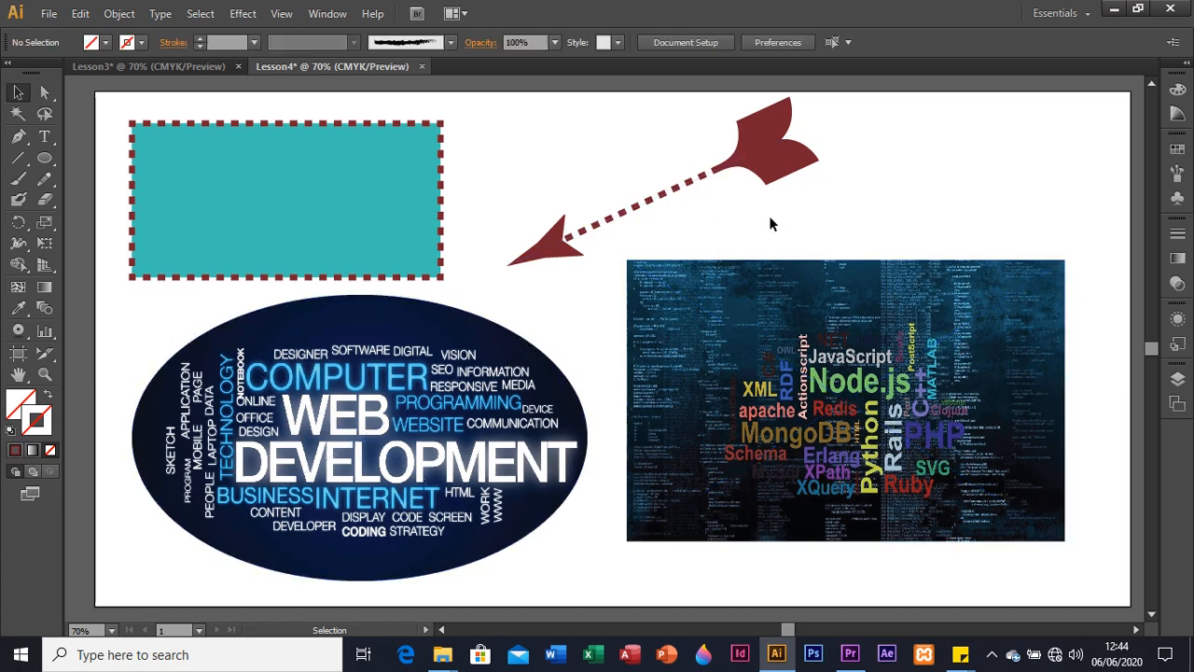
- Draw a hexagon with the Polygon tool over the upper-left part of the programming languages image
left_click(42, 161)
left_click(159, 220)
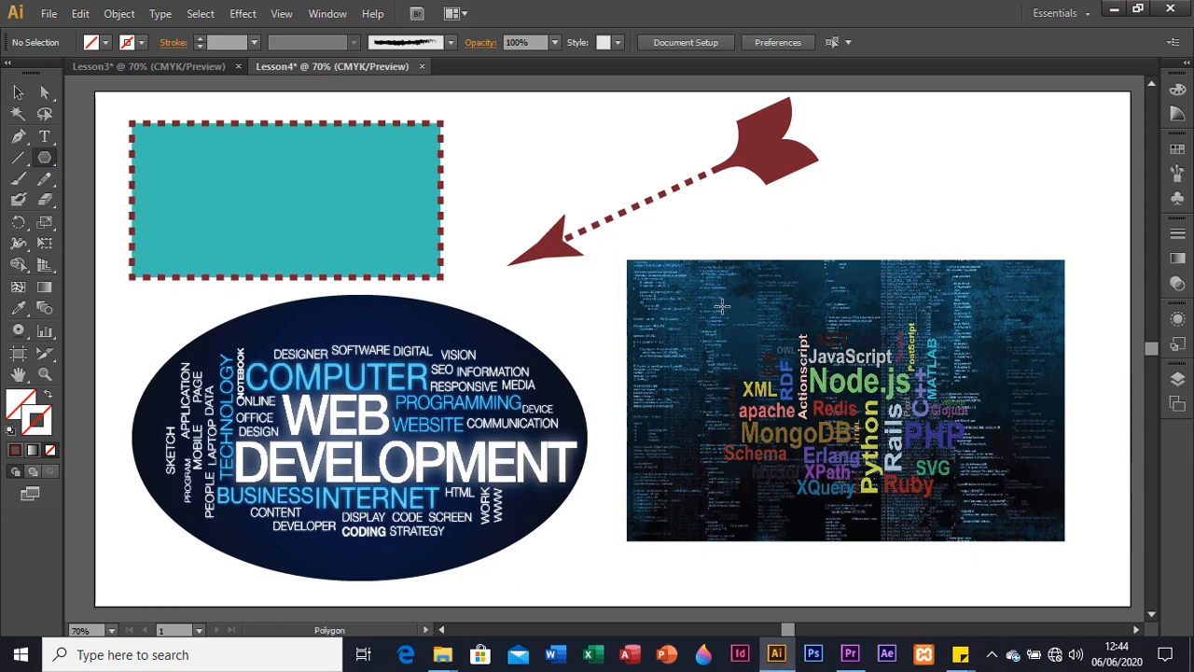
left_click_drag(722, 306, 778, 398)
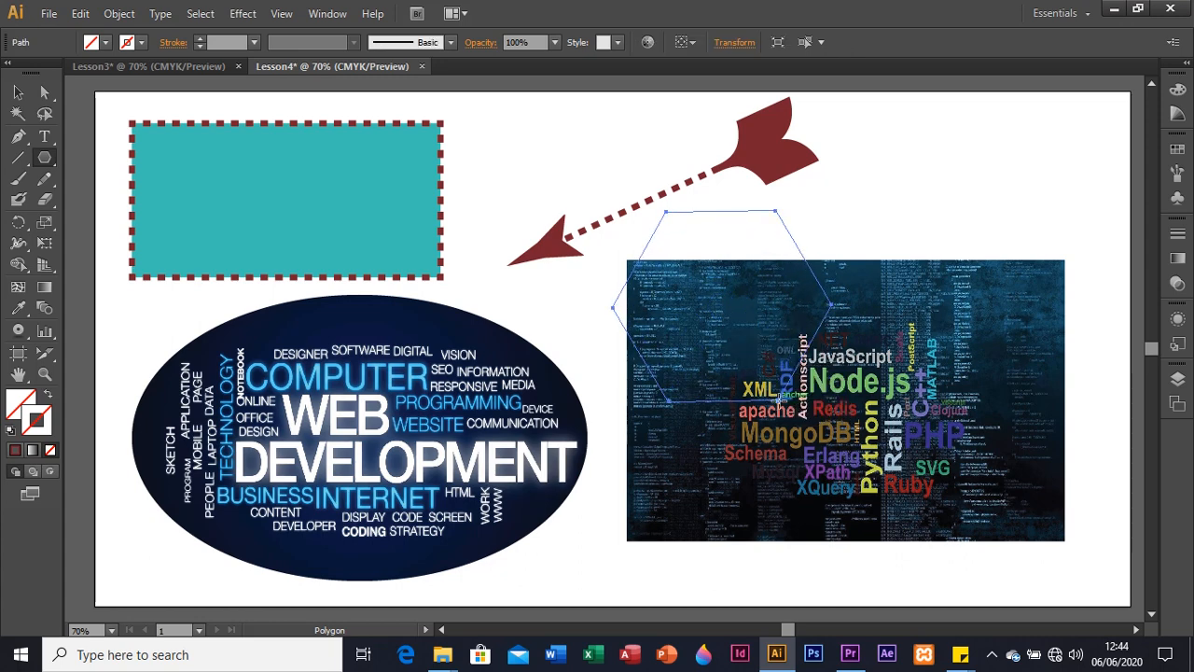
- Give the hexagon a blue stroke from the swatches
left_click(142, 42)
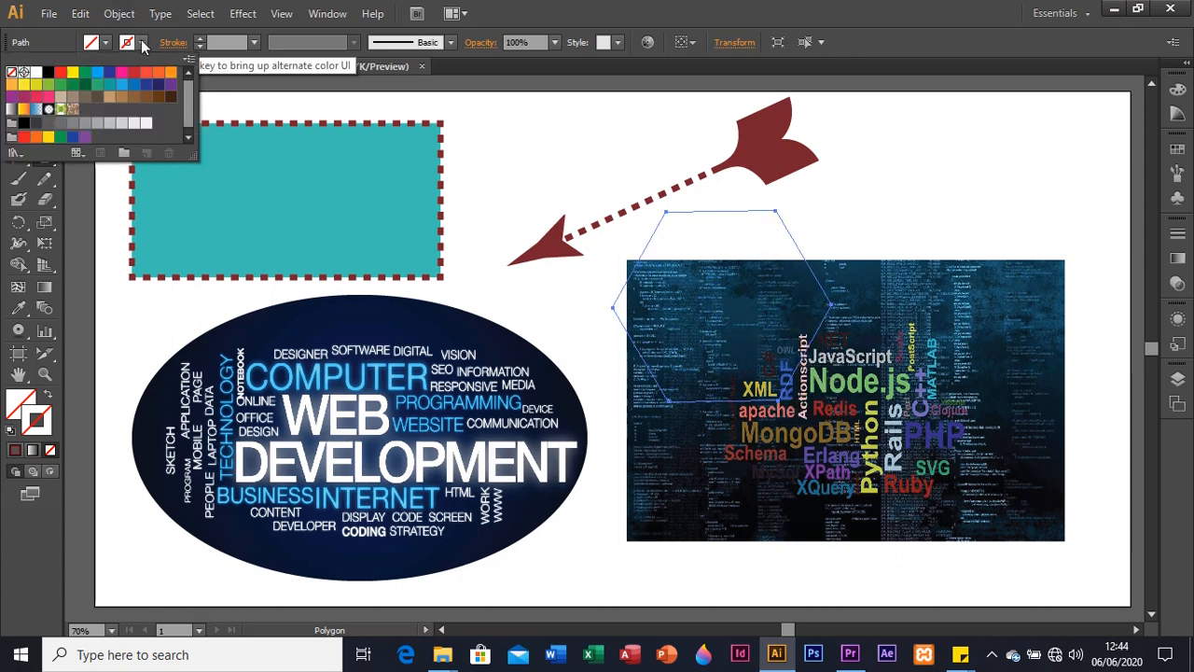
left_click(110, 73)
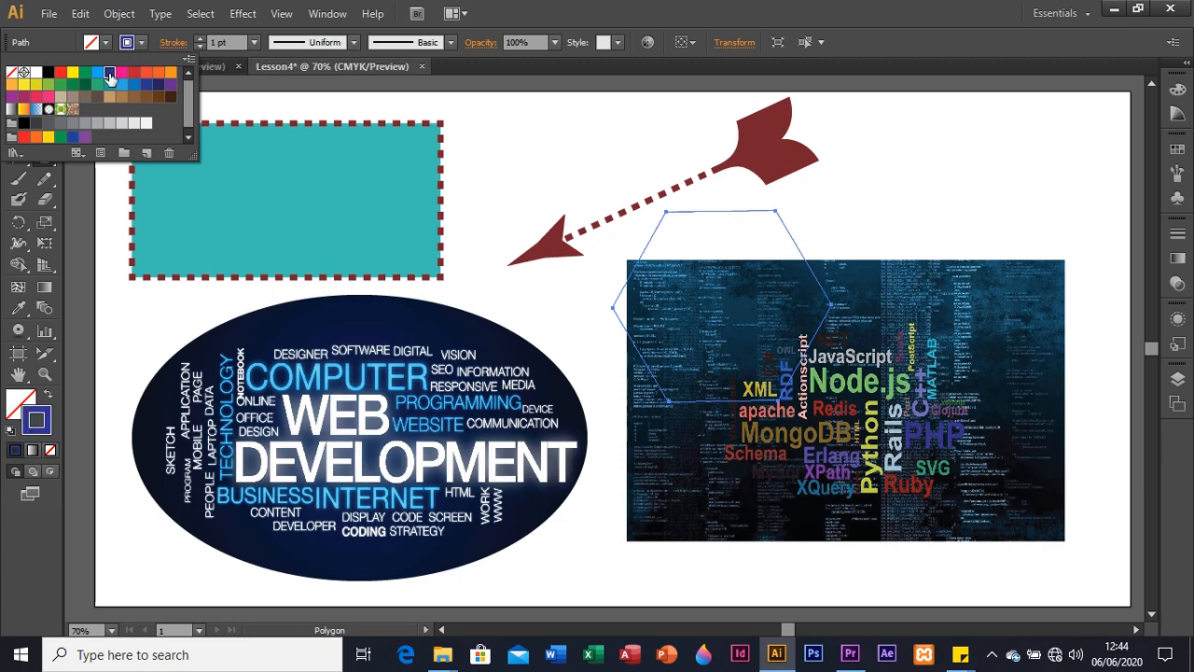
left_click(604, 16)
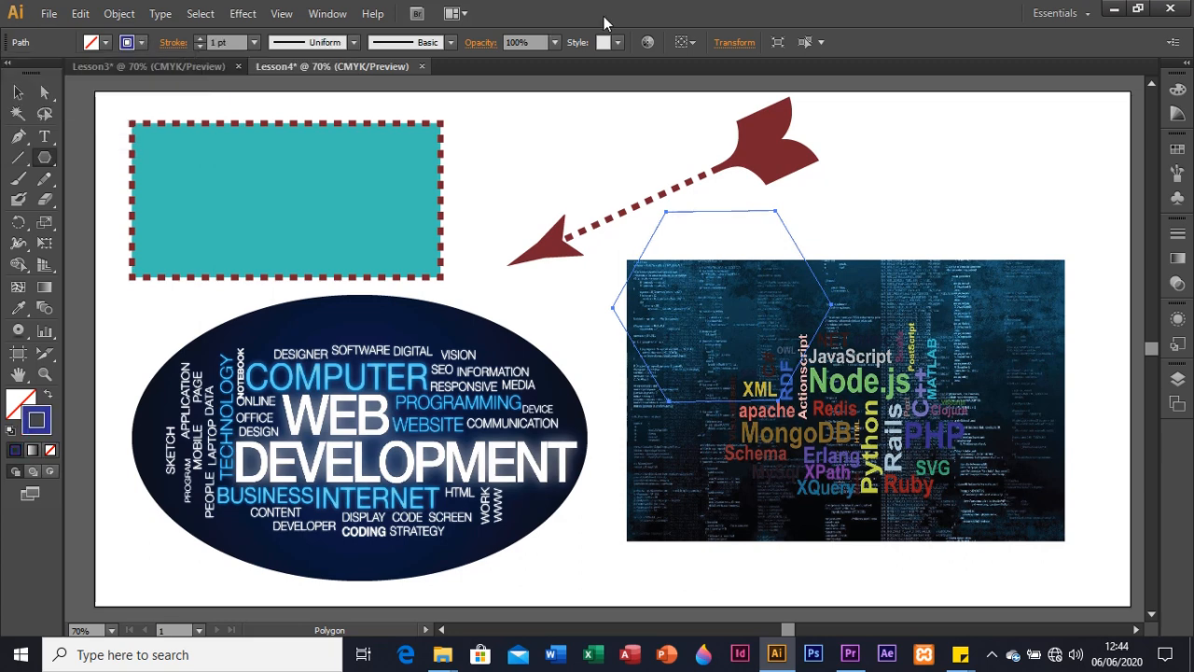
- Move and stretch the hexagon over the programming languages image to about 18.1 by 16.3 cm, spanning its full height and enclosing the words
left_click(17, 94)
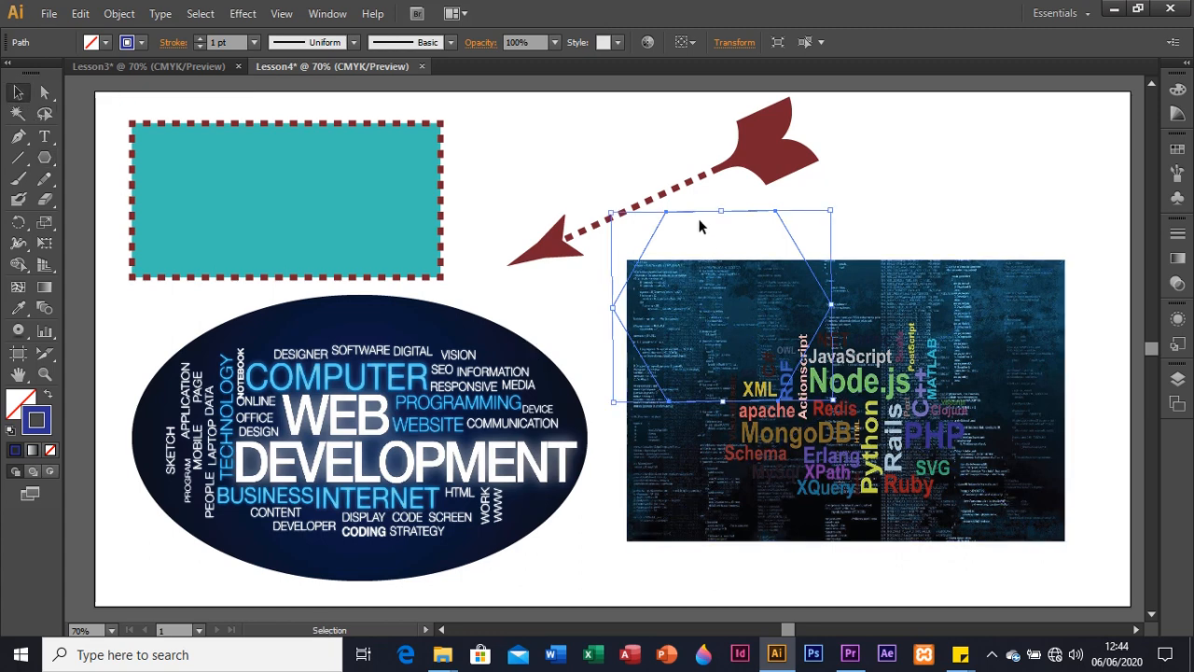
left_click_drag(701, 217, 814, 317)
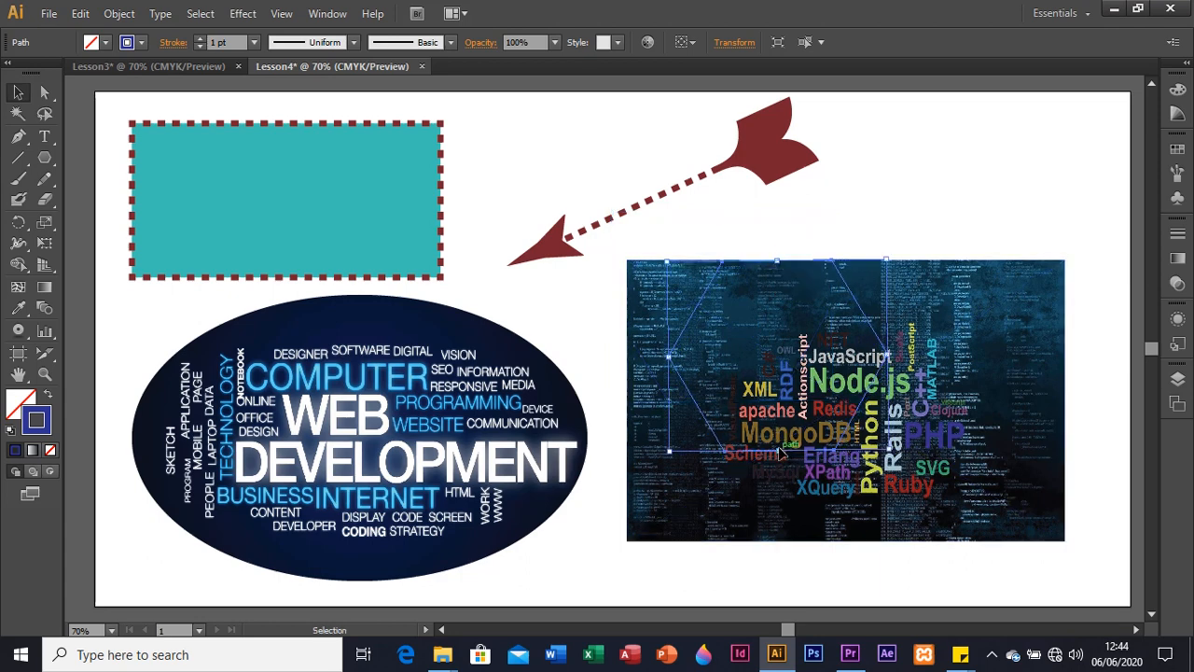
left_click_drag(782, 451, 791, 542)
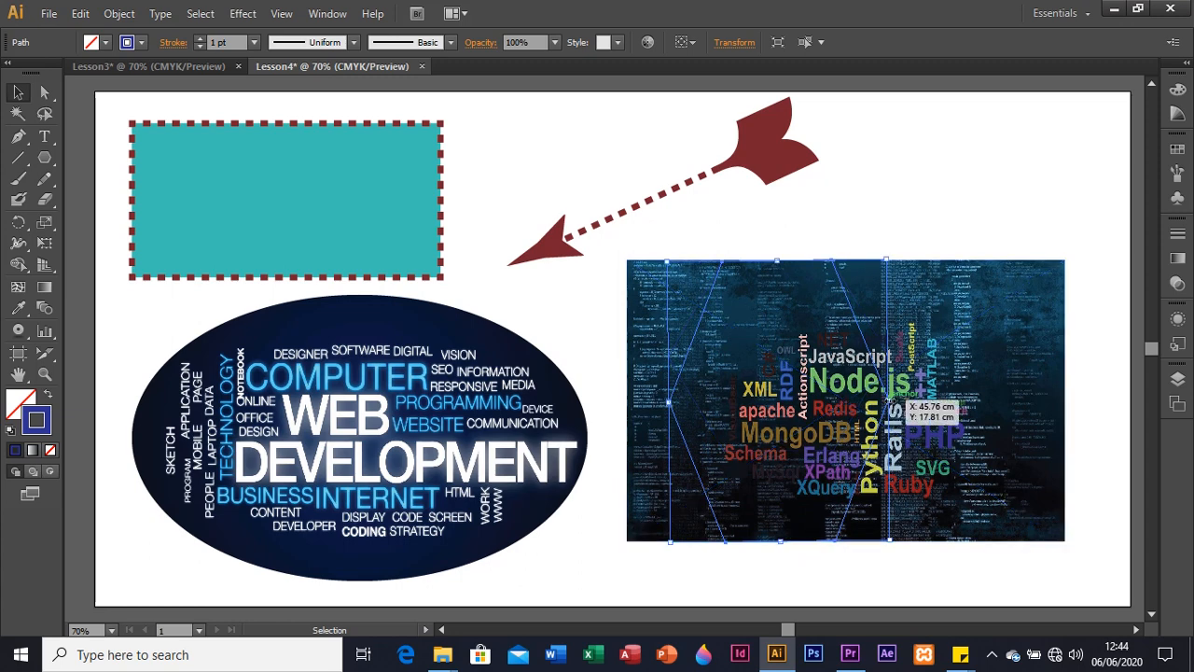
left_click_drag(889, 403, 1028, 406)
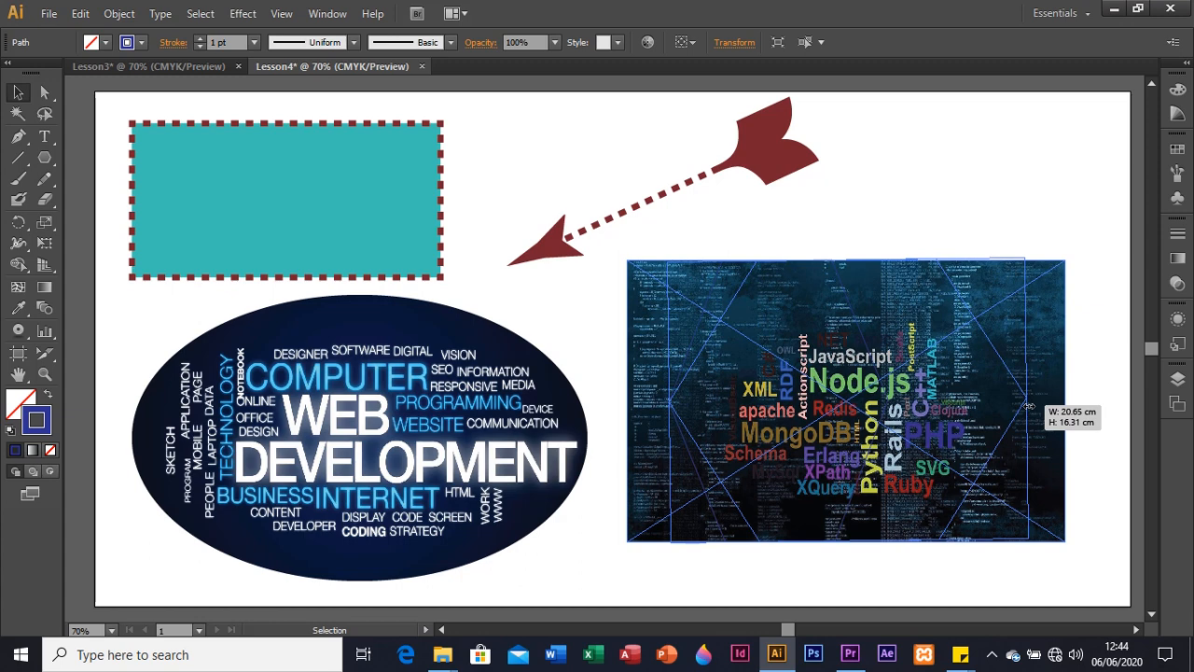
left_click_drag(1029, 406, 1000, 403)
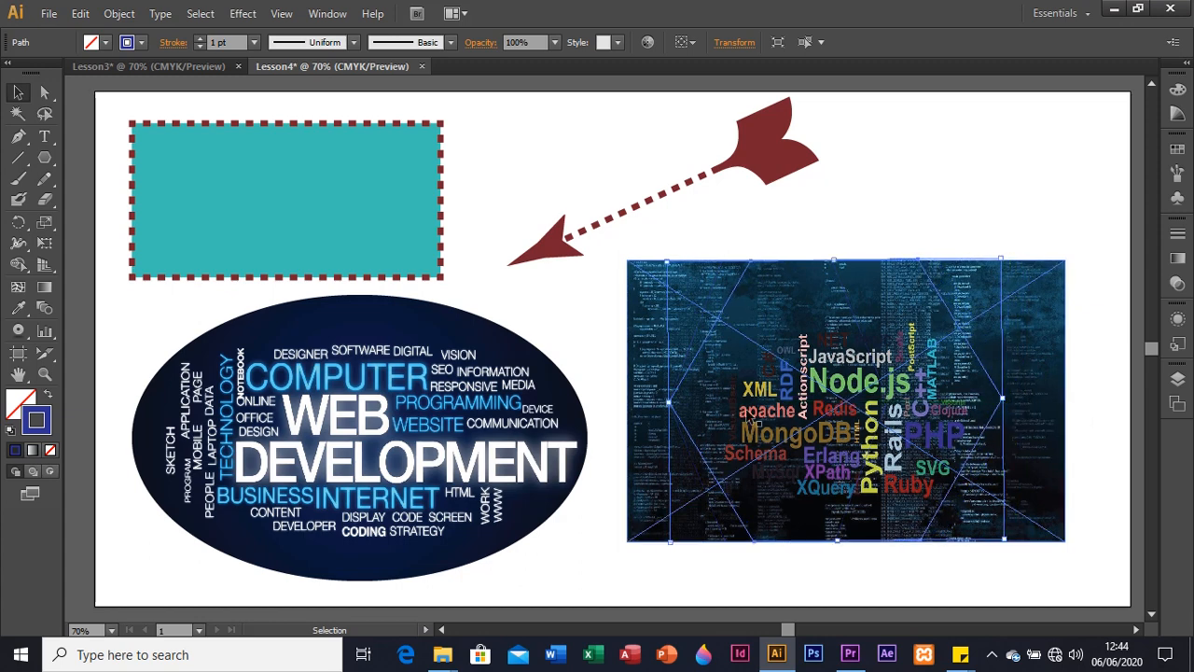
left_click_drag(669, 403, 690, 403)
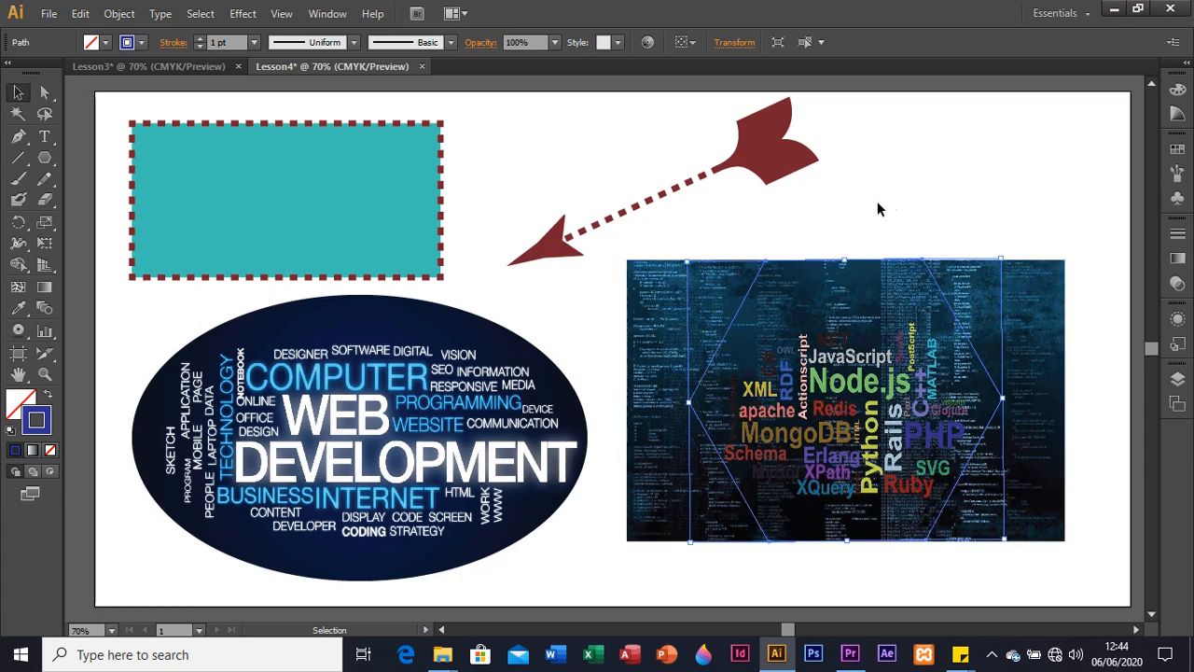
left_click(952, 203)
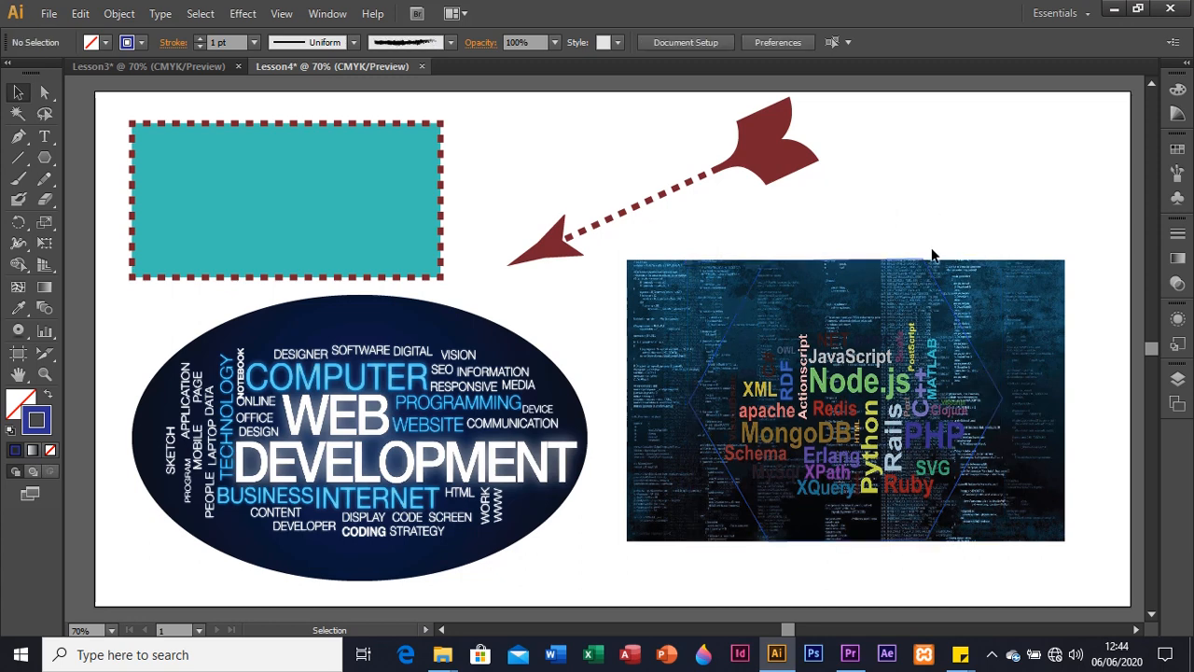
- Extend the top edge of the programming languages image slightly upward to meet the hexagon's top edge
left_click(946, 273)
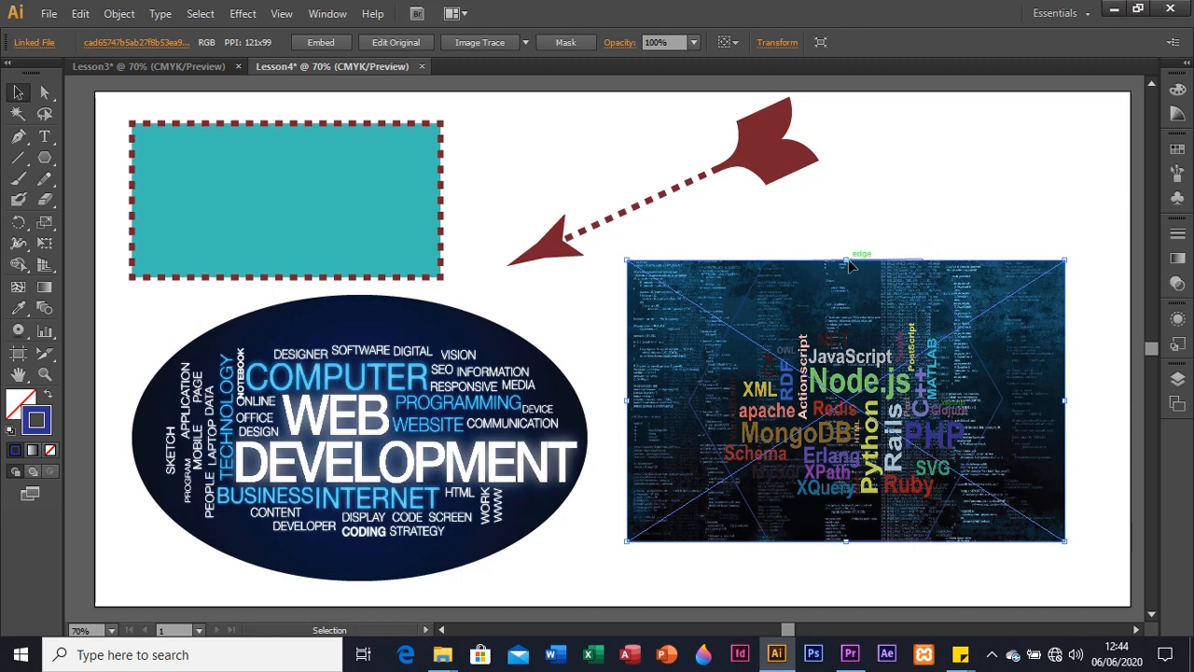
left_click_drag(849, 258, 848, 257)
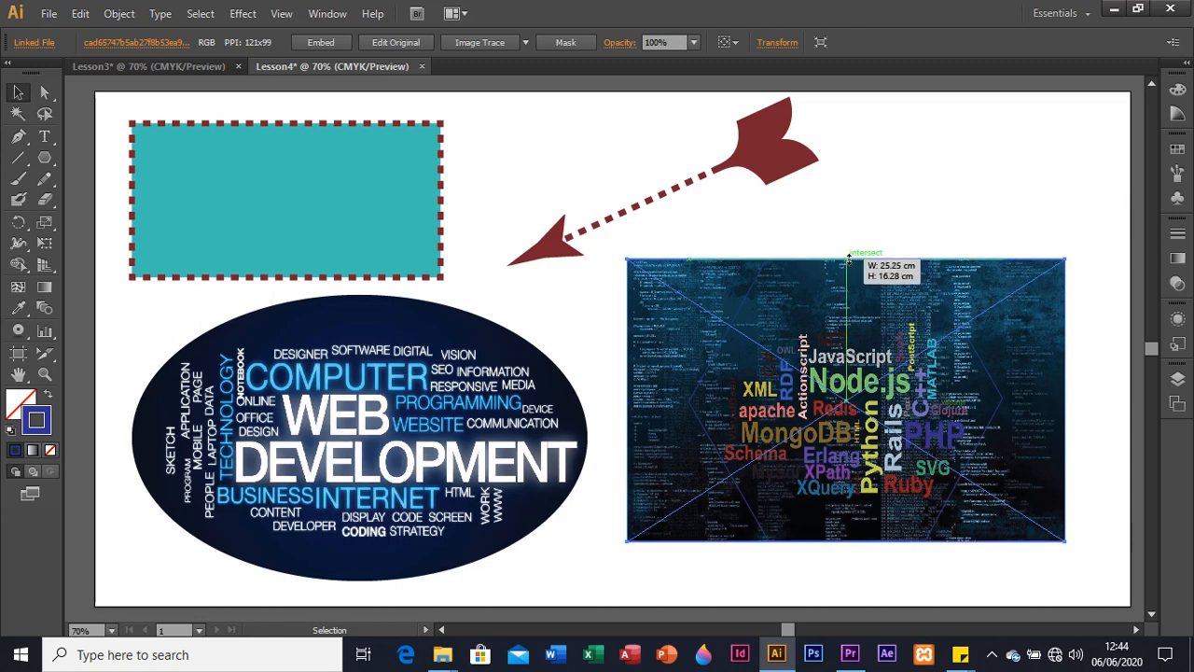
left_click(911, 213)
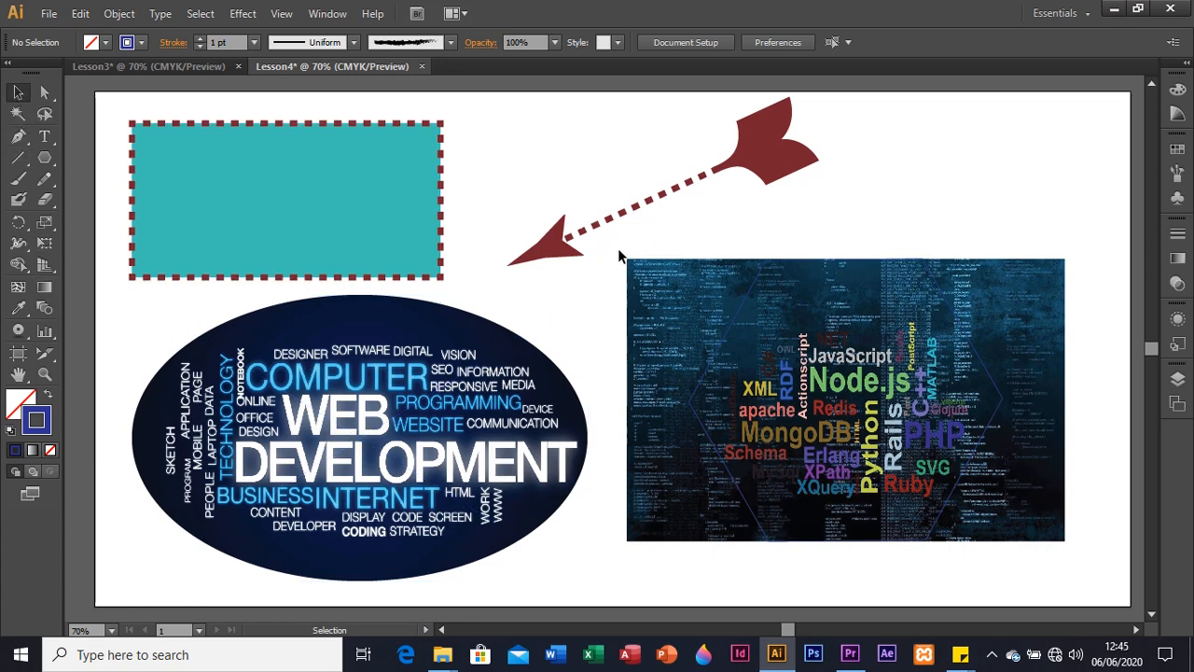
- Select the hexagon together with the programming languages image and make a clipping mask from them
left_click_drag(617, 251, 1105, 587)
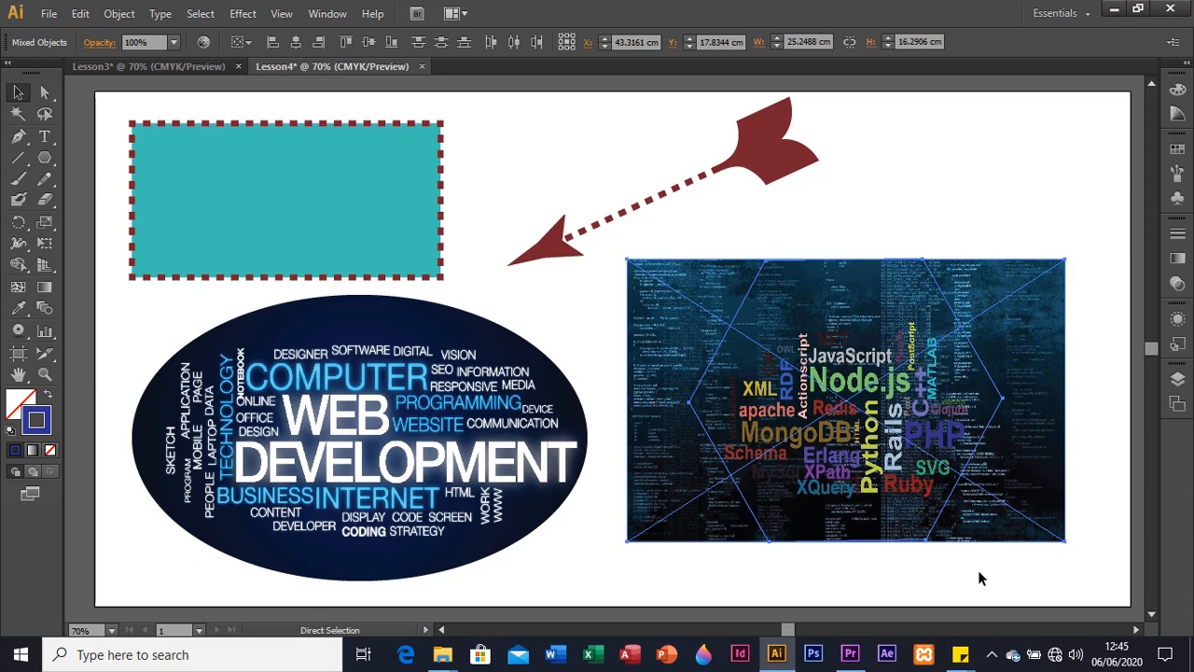
key("ctrl+7")
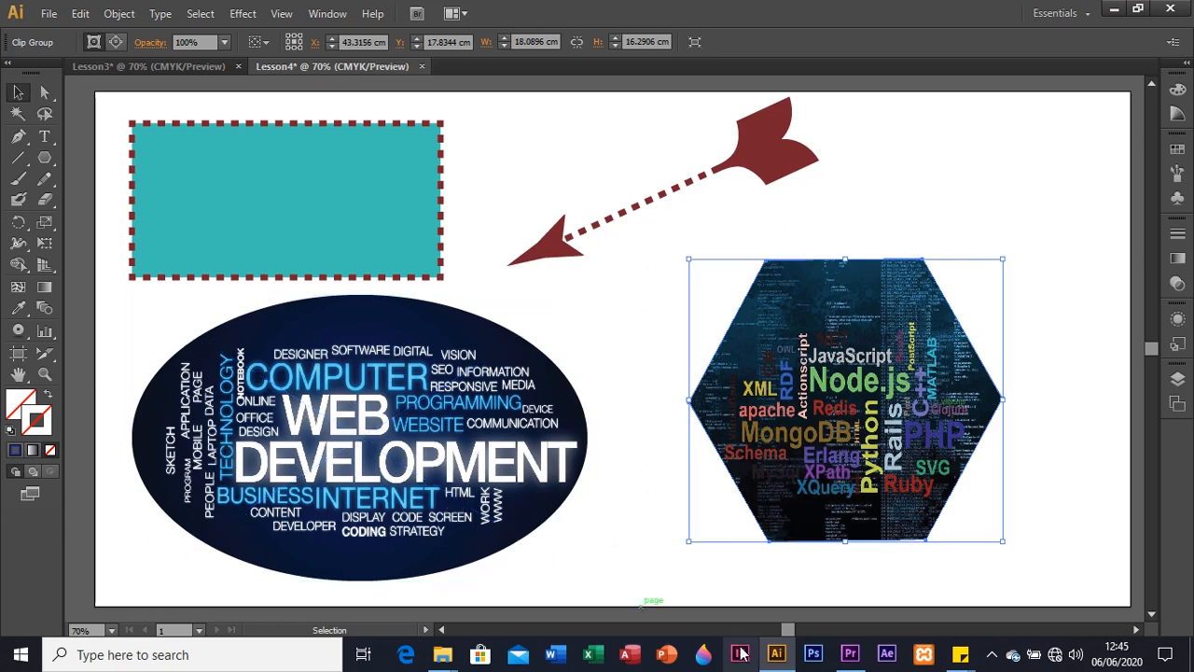
left_click(750, 583)
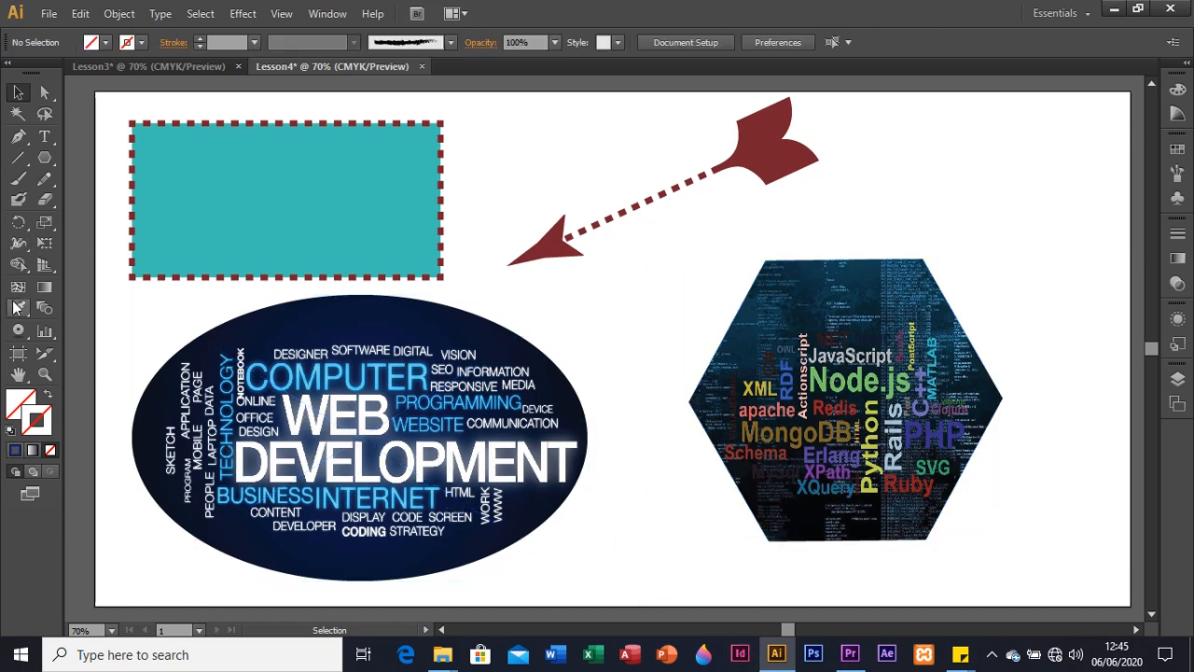
- Add the text "Ctrl + 7" in the empty space below the hexagonal image
left_click(46, 135)
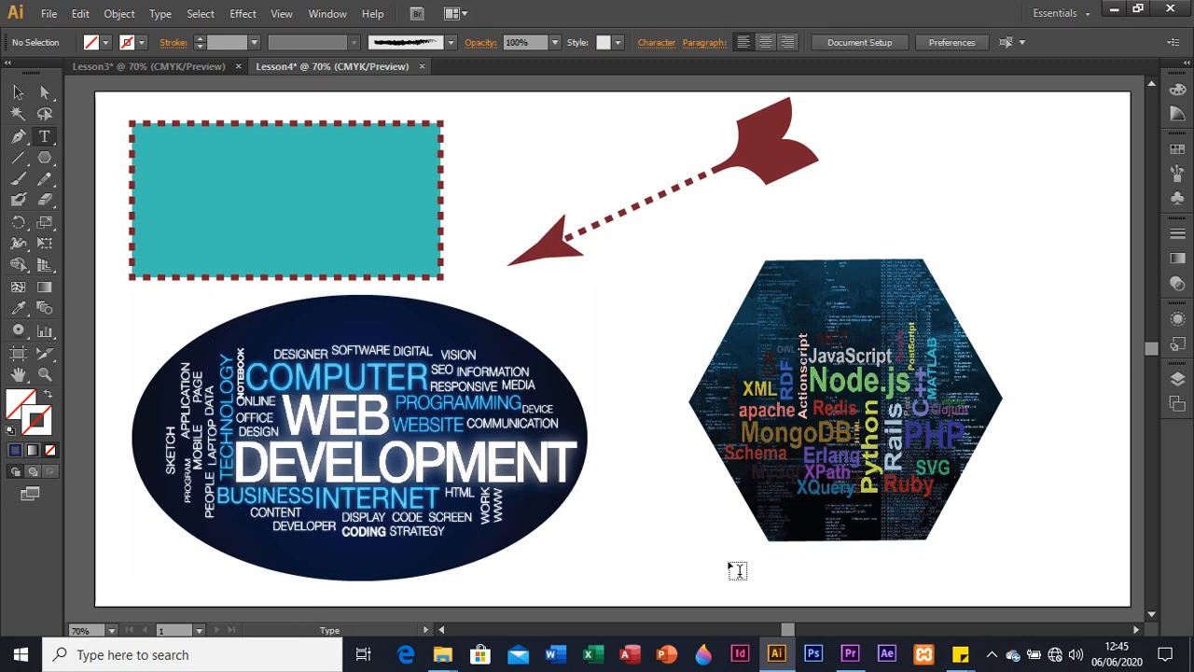
left_click(712, 573)
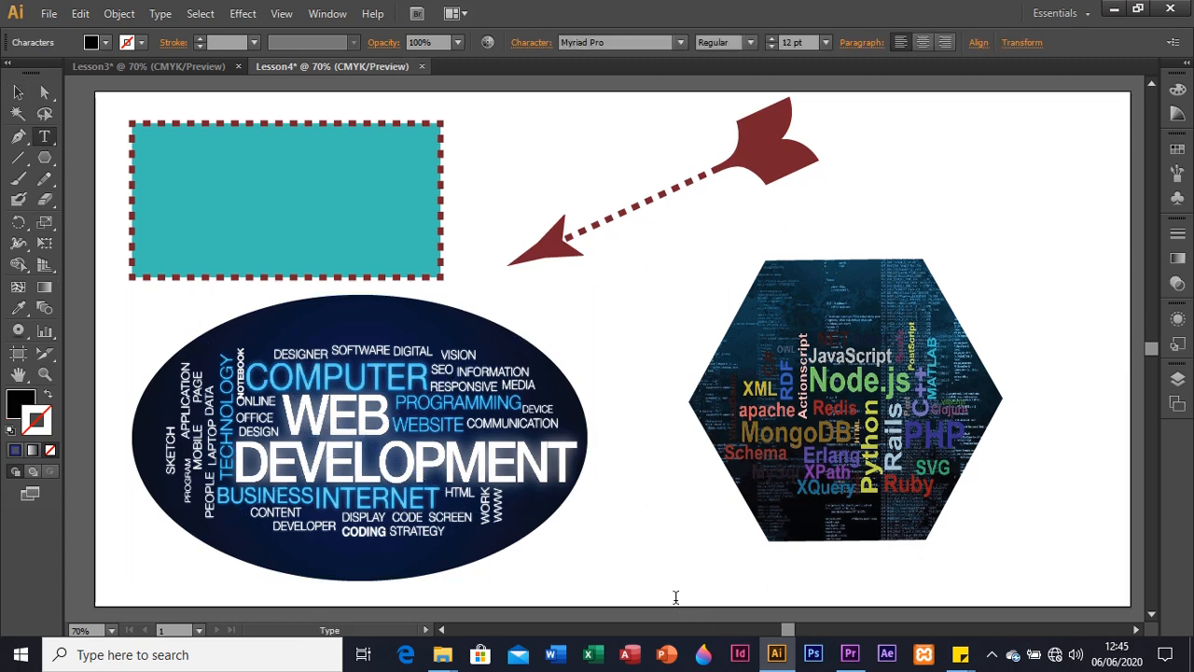
type("ctrl + 7")
key("Escape")
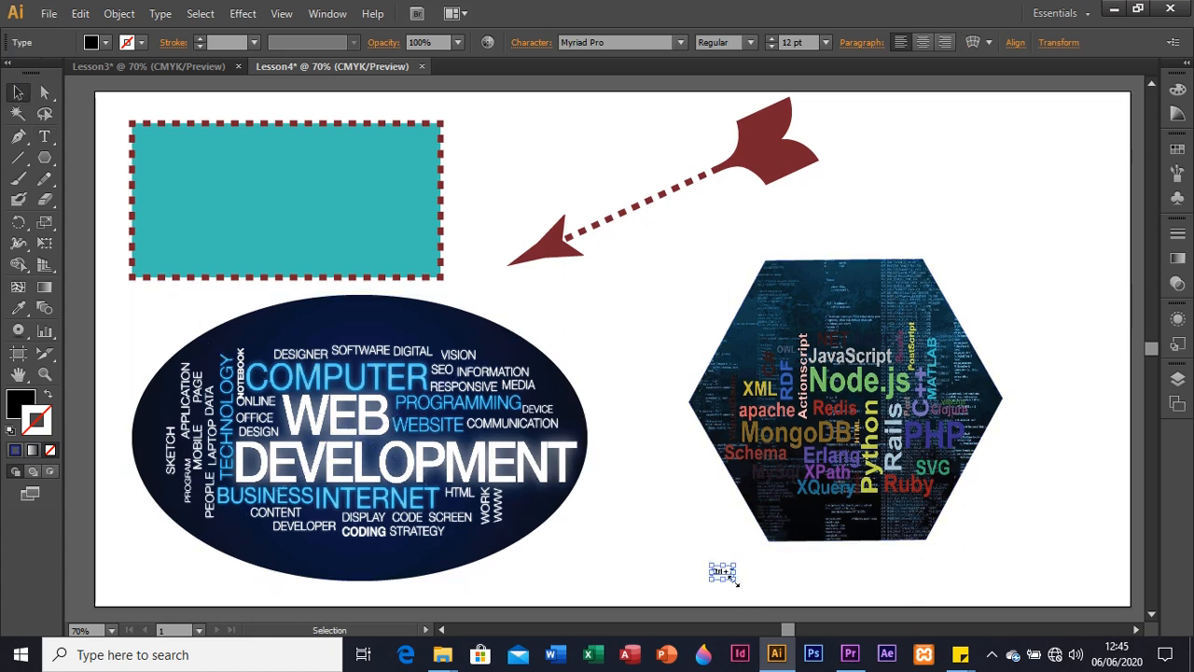
- Enlarge the "Ctrl + 7" text to about 9 cm wide and centre it under the hexagonal image
left_click_drag(736, 580, 866, 601)
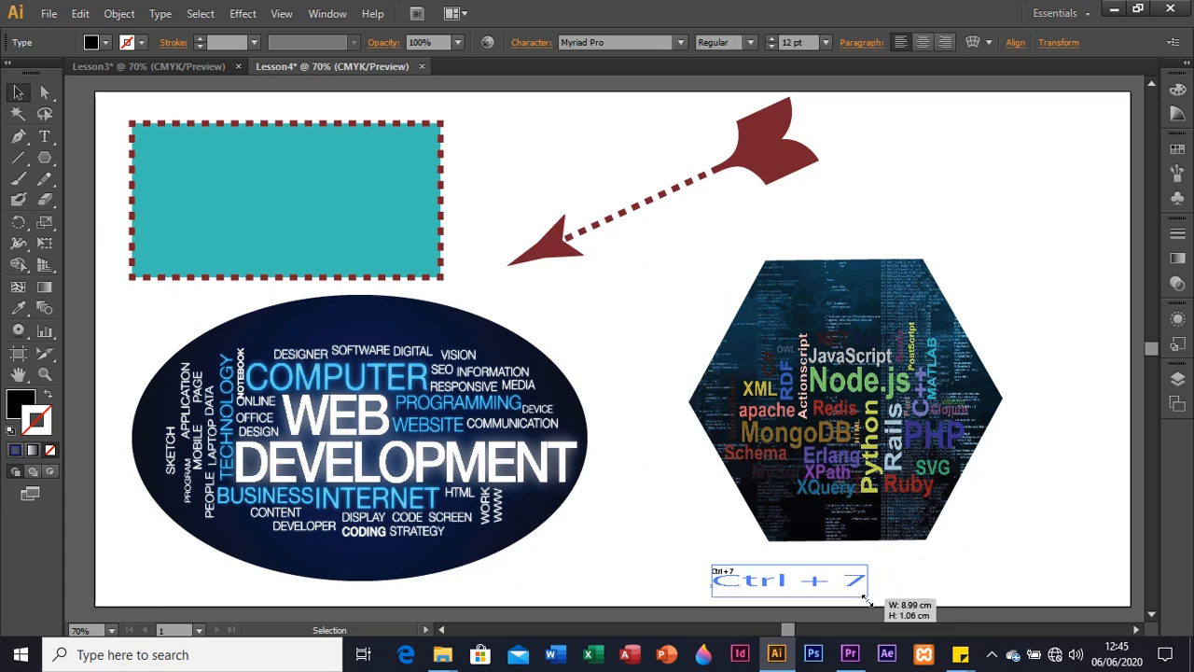
left_click_drag(790, 566, 848, 569)
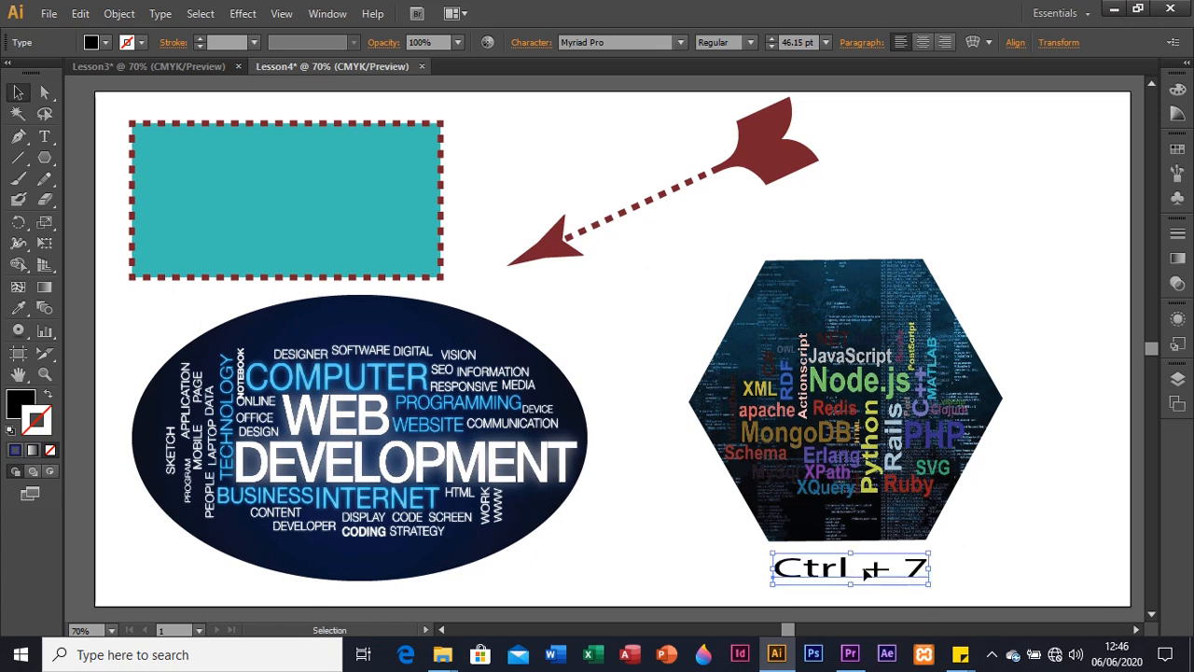
left_click(1009, 540)
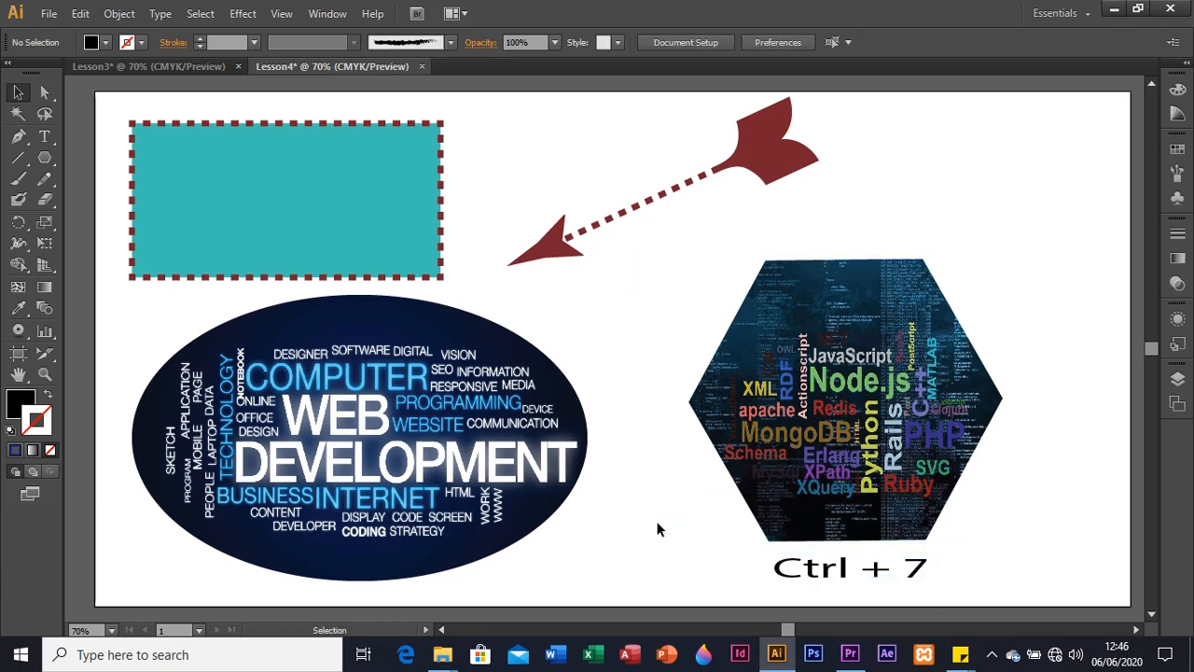